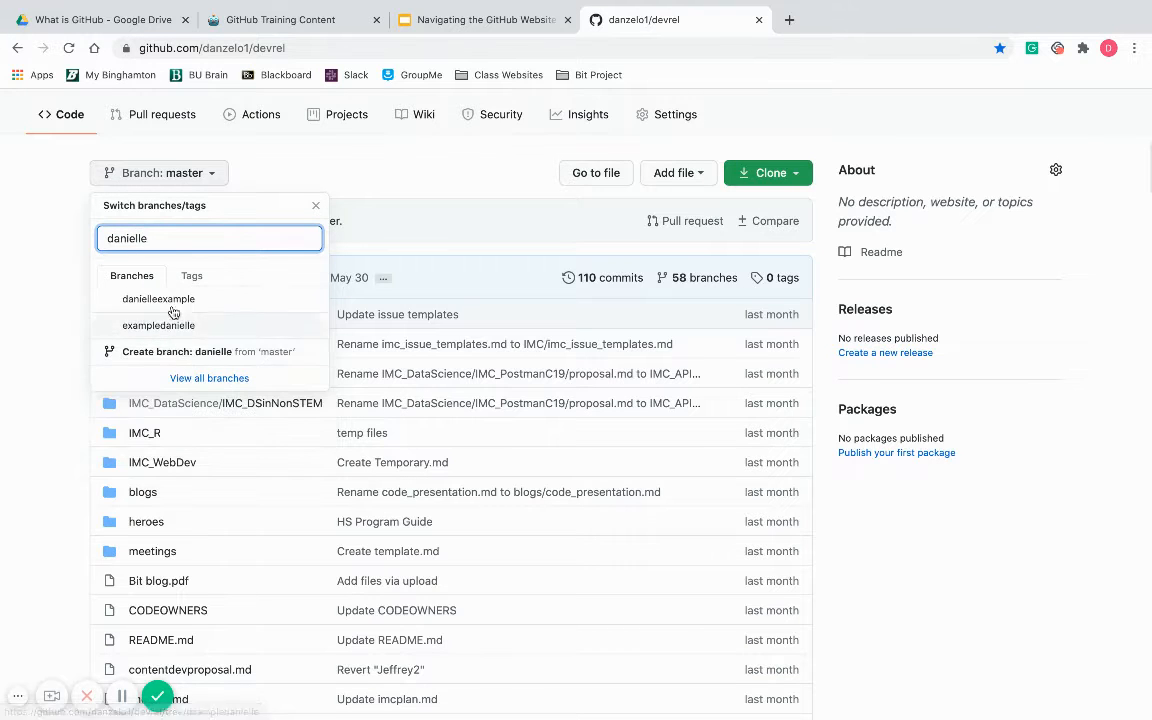
# Step: Switch to the danielleexample branch and open its examplefile.md for editing
pyautogui.click(180, 299)
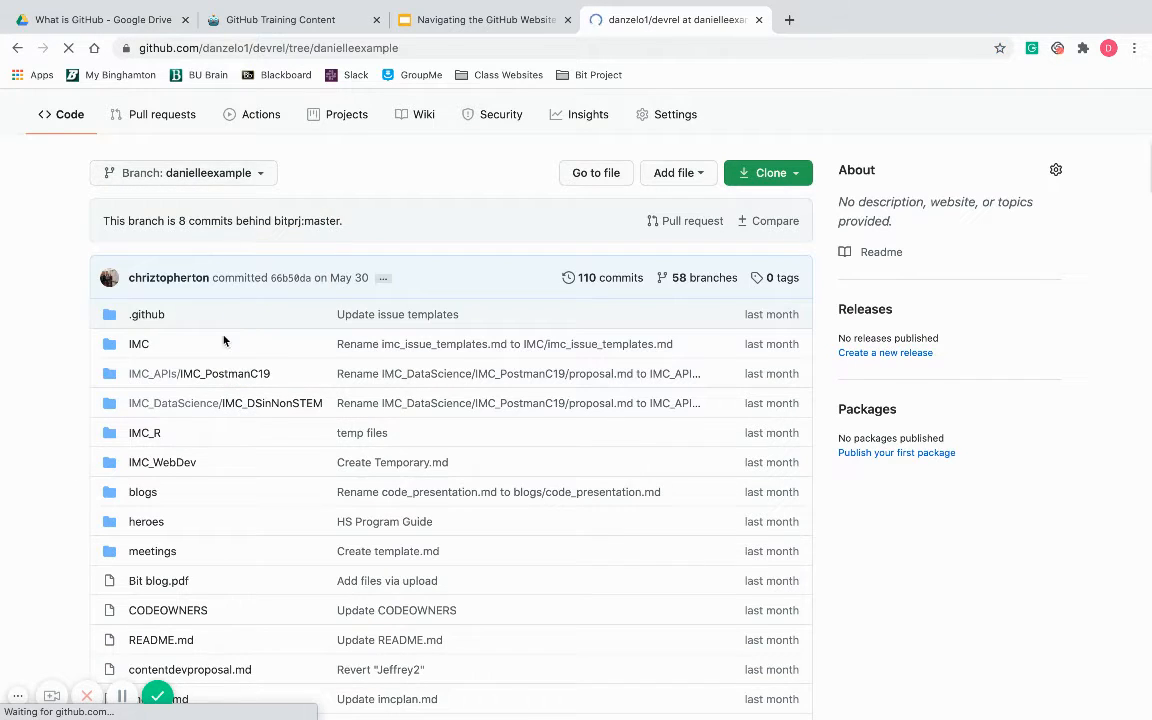
pyautogui.scroll(-1, 219, 405)
pyautogui.scroll(-2, 219, 405)
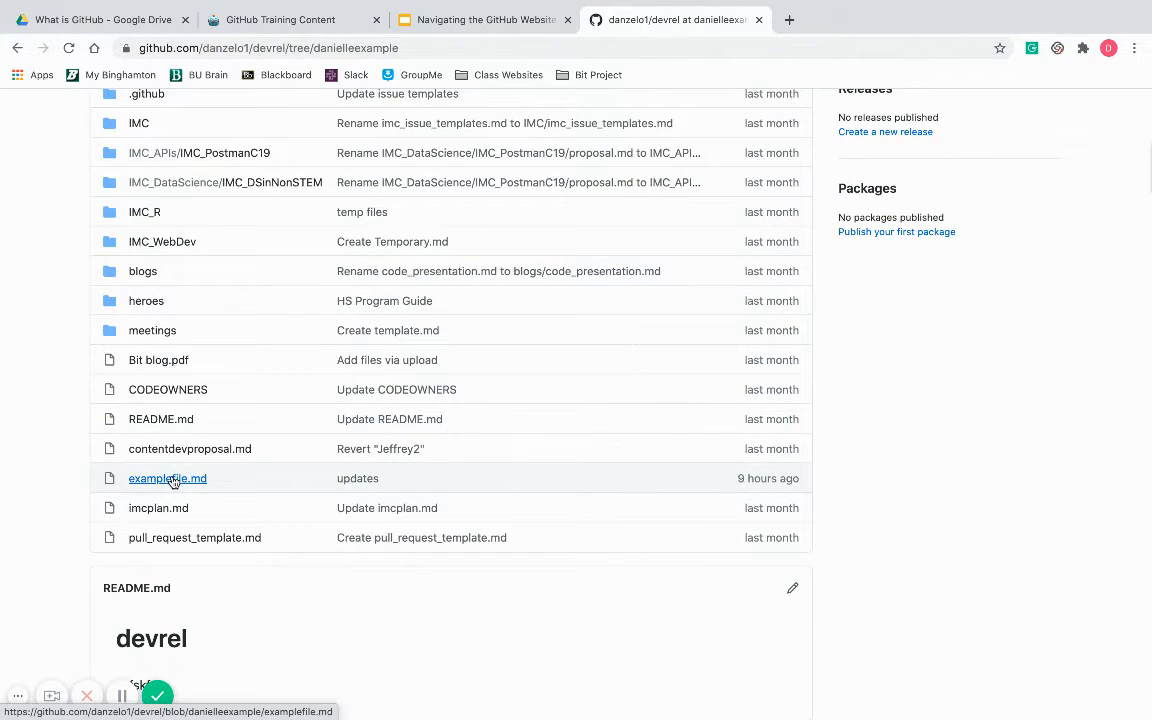
pyautogui.click(170, 479)
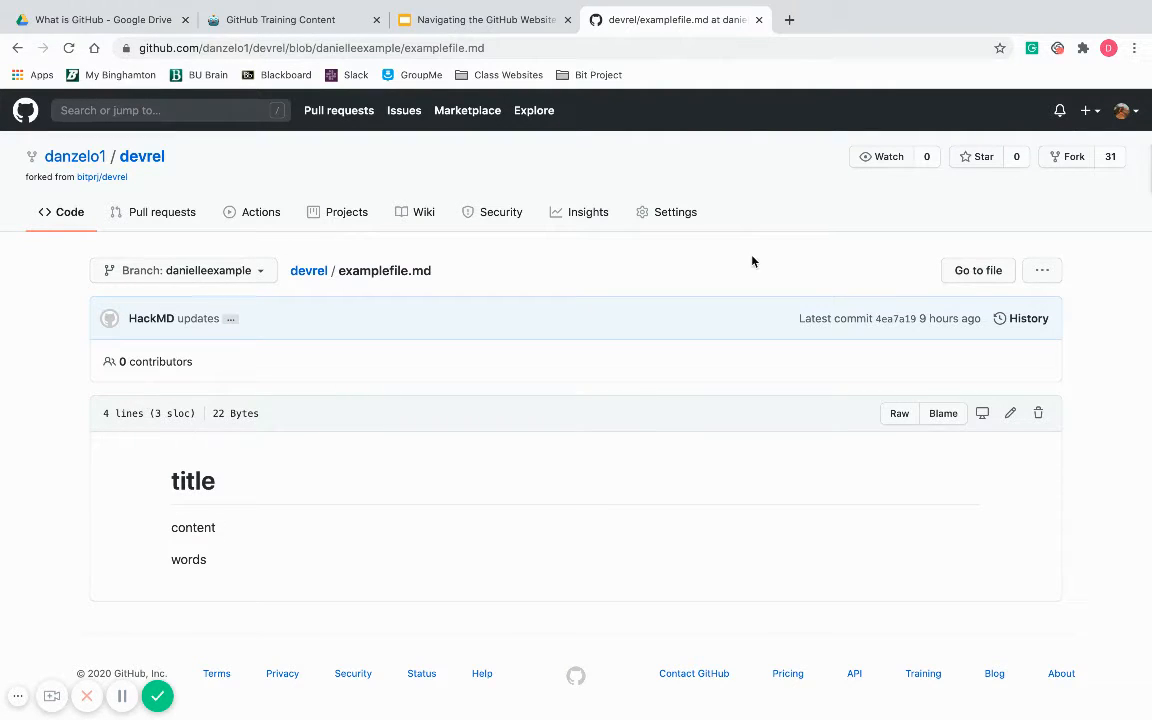
pyautogui.click(1010, 413)
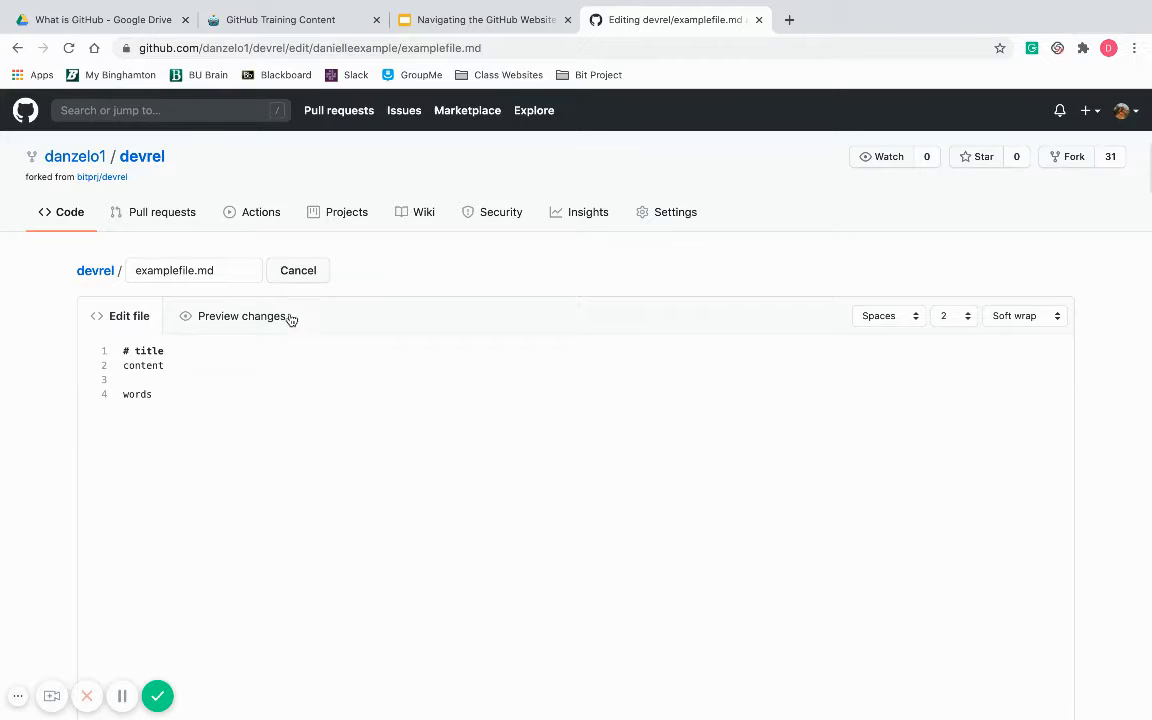
# Step: Preview the rendered Markdown of examplefile.md and return to the file's source
pyautogui.click(258, 317)
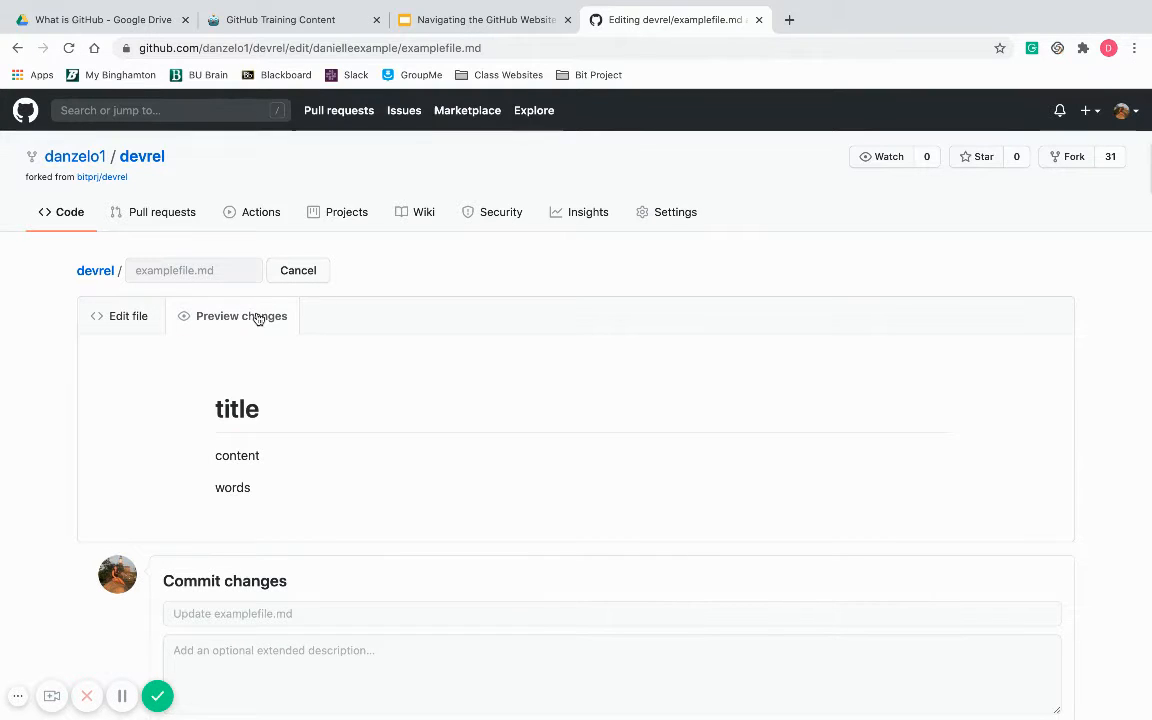
pyautogui.click(99, 318)
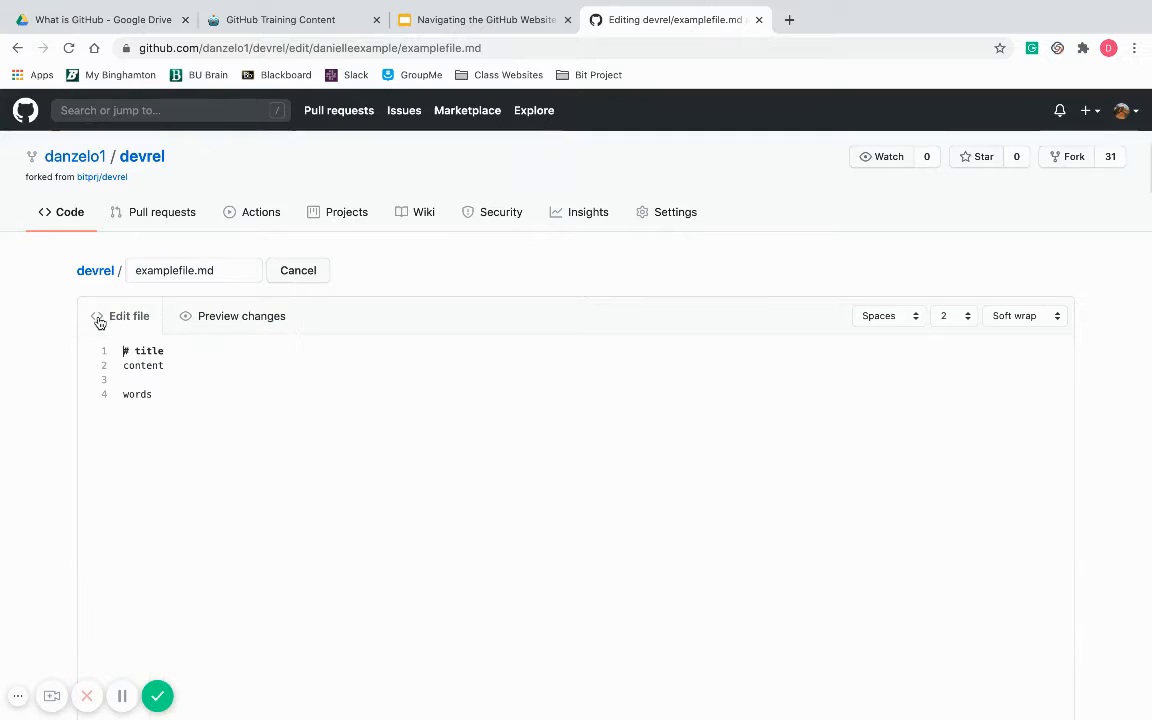
pyautogui.click(224, 328)
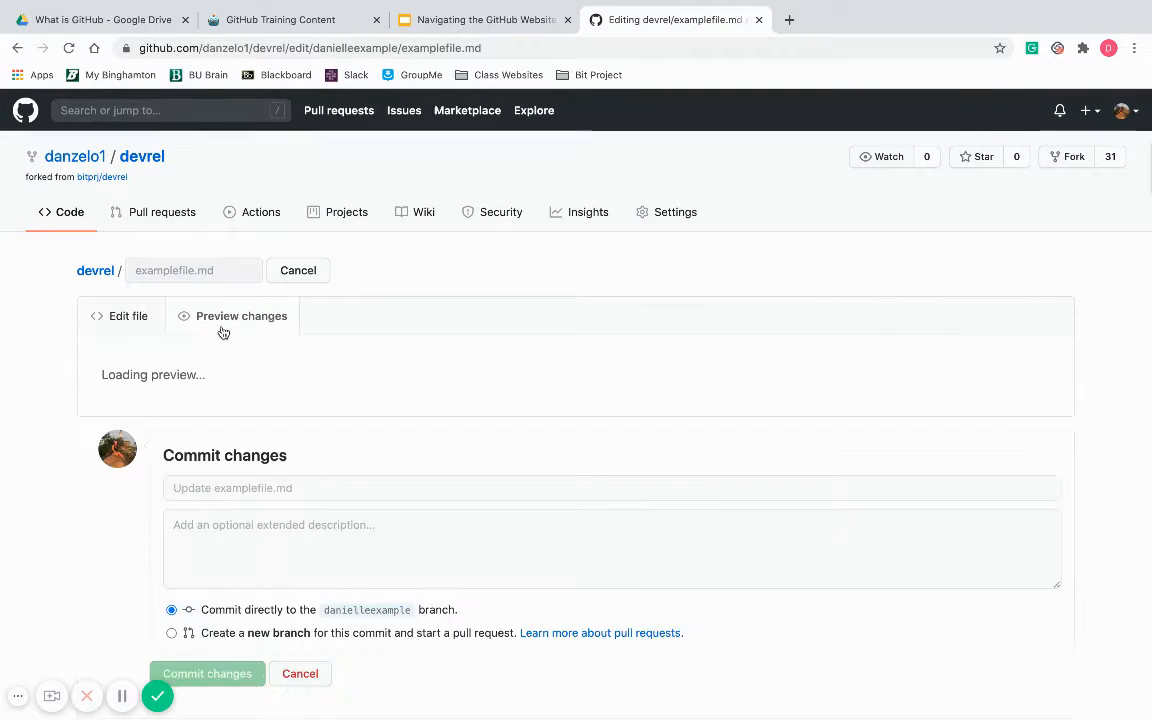
pyautogui.click(104, 317)
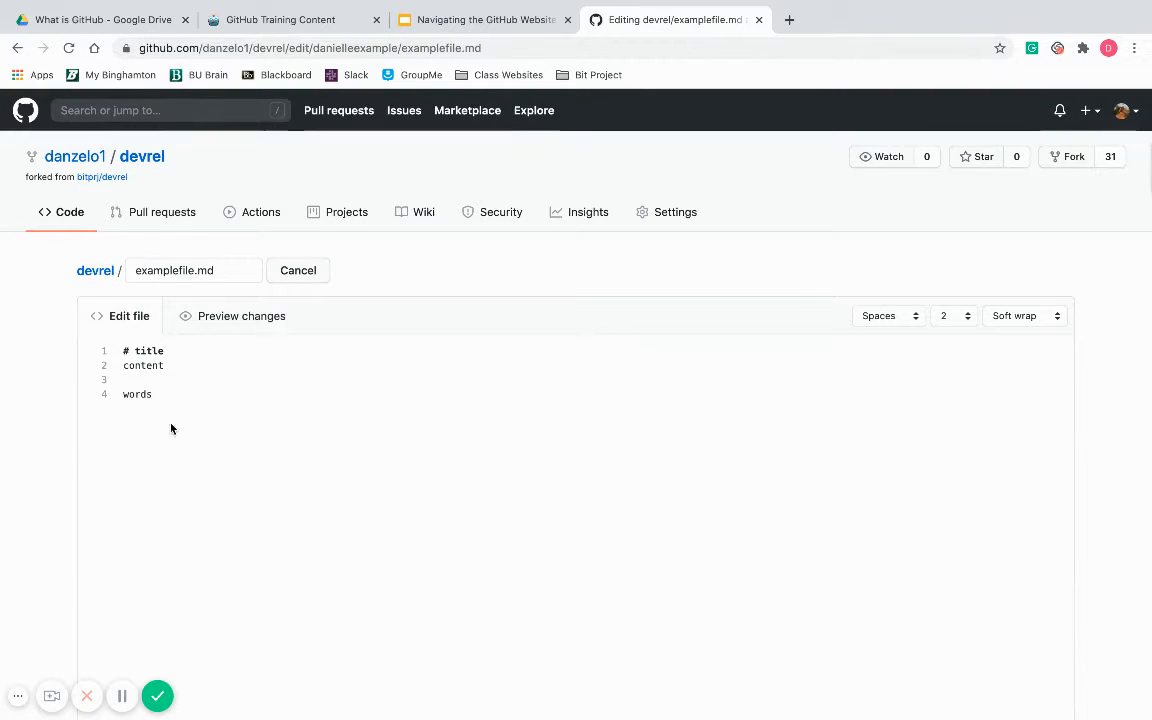
# Step: Add the heading "### heading" below "words", followed by the separate paragraphs "content" and "other stuff"
pyautogui.click(199, 424)
pyautogui.press('Return')
pyautogui.write('###heading')
pyautogui.press('BackSpace')
pyautogui.press('BackSpace')
pyautogui.press('BackSpace')
pyautogui.press('BackSpace')
pyautogui.press('BackSpace')
pyautogui.press('BackSpace')
pyautogui.press('BackSpace')
pyautogui.write('headingonteher stuf')
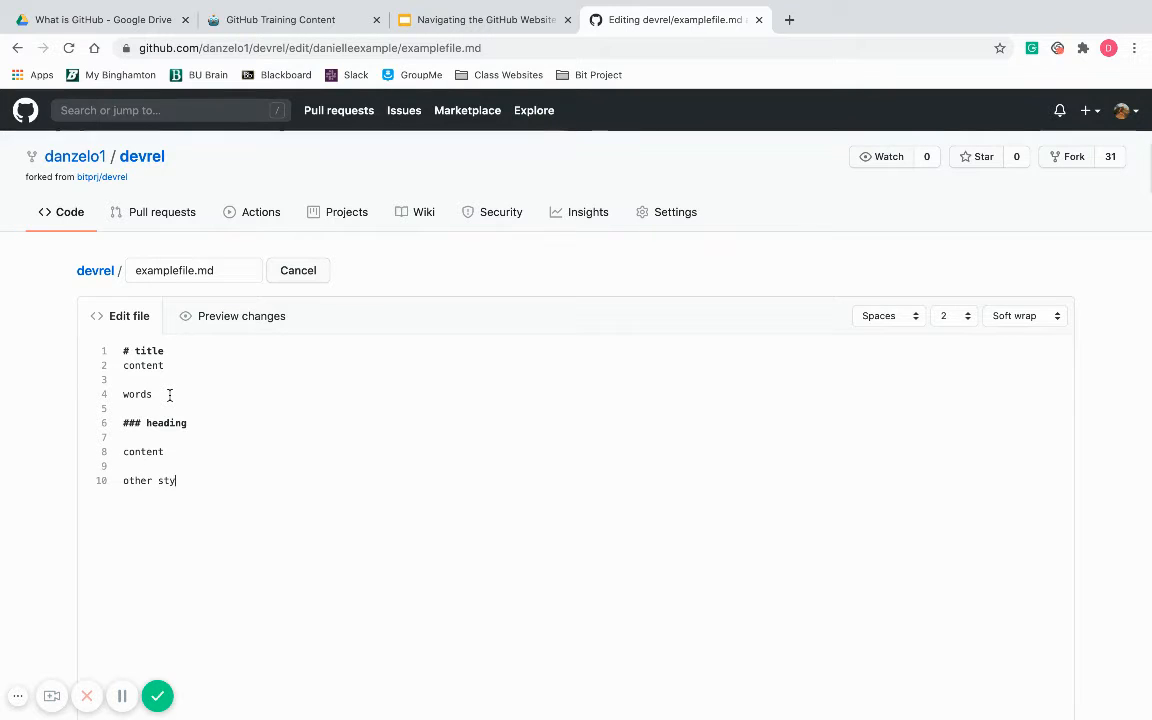
pyautogui.press('BackSpace')
pyautogui.press('BackSpace')
pyautogui.write('uff')
# Step: Preview the added heading and paragraphs, check the commit section below, and return to the file's source
pyautogui.click(240, 318)
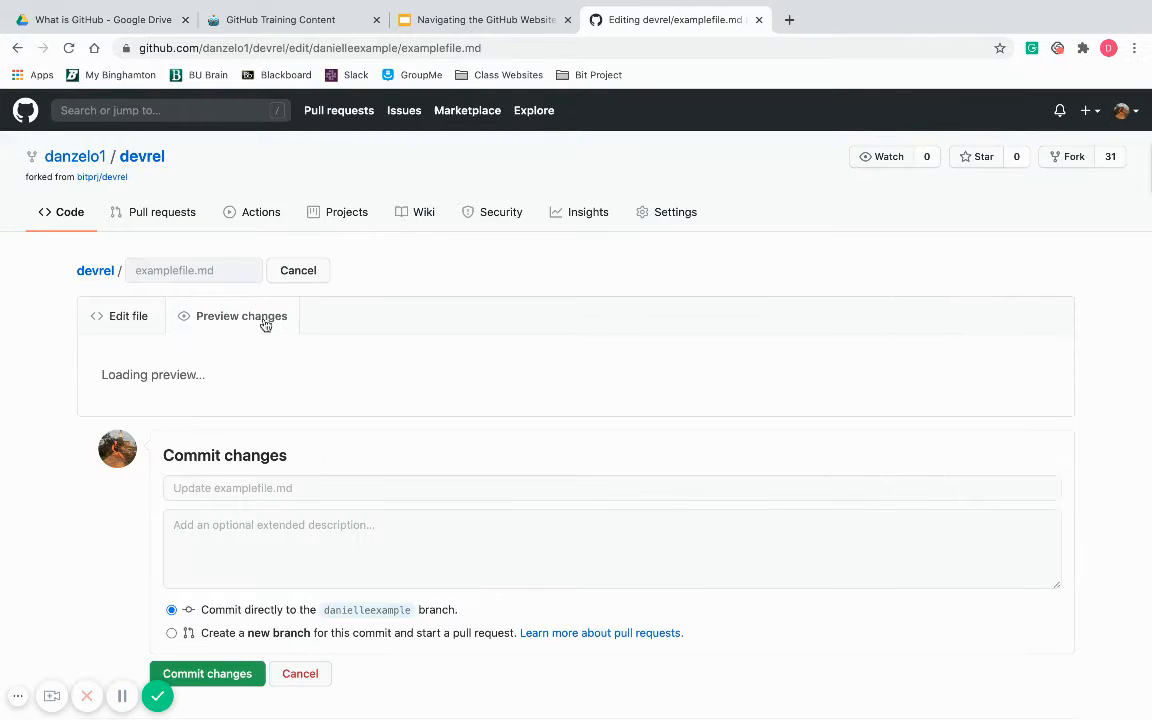
pyautogui.scroll(-2, 316, 442)
pyautogui.scroll(-2, 316, 442)
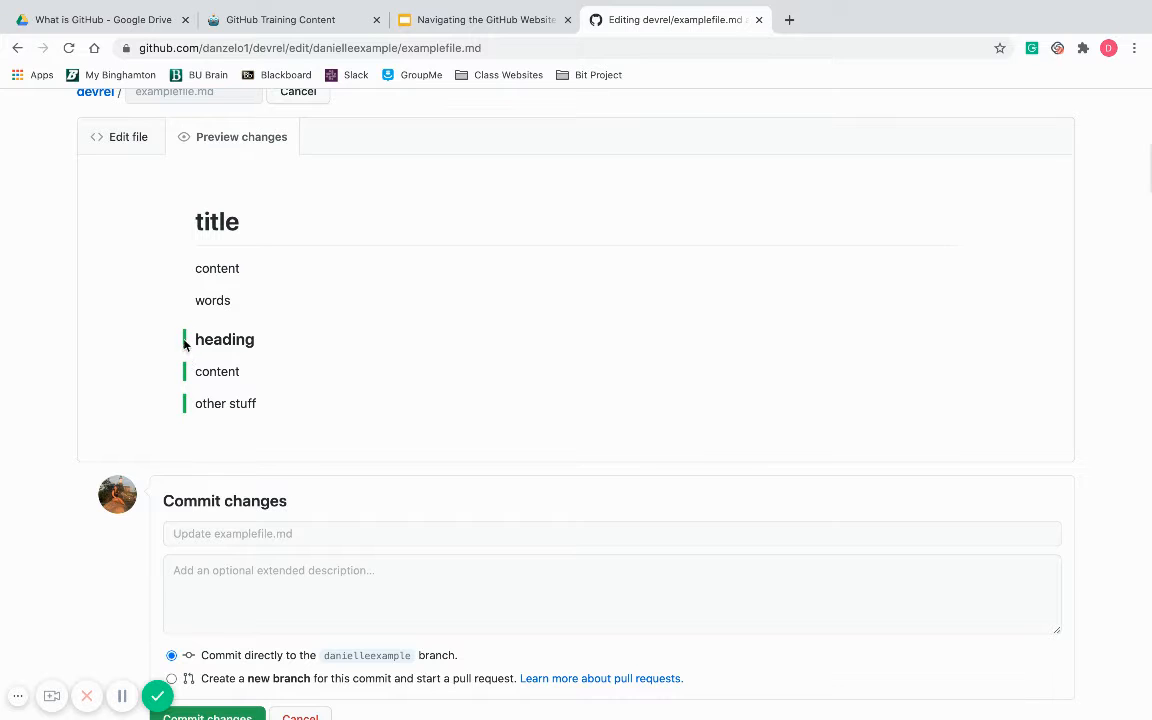
pyautogui.scroll(-2, 239, 367)
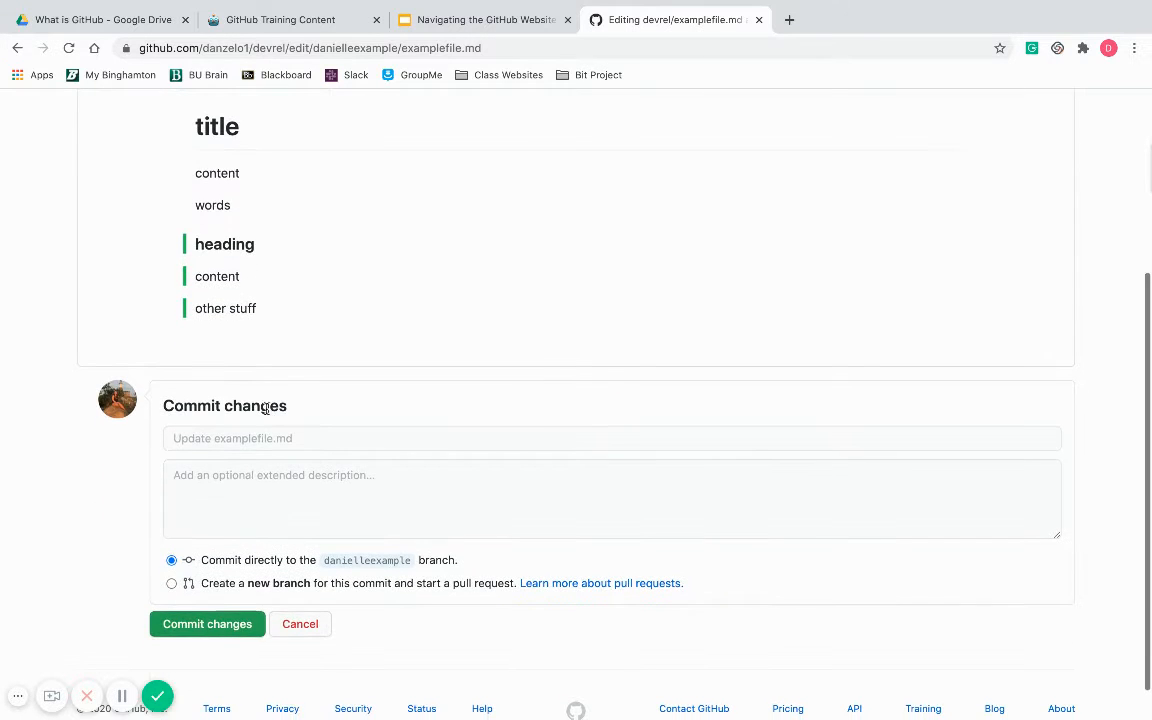
pyautogui.scroll(2, 212, 404)
pyautogui.scroll(3, 212, 404)
pyautogui.click(120, 244)
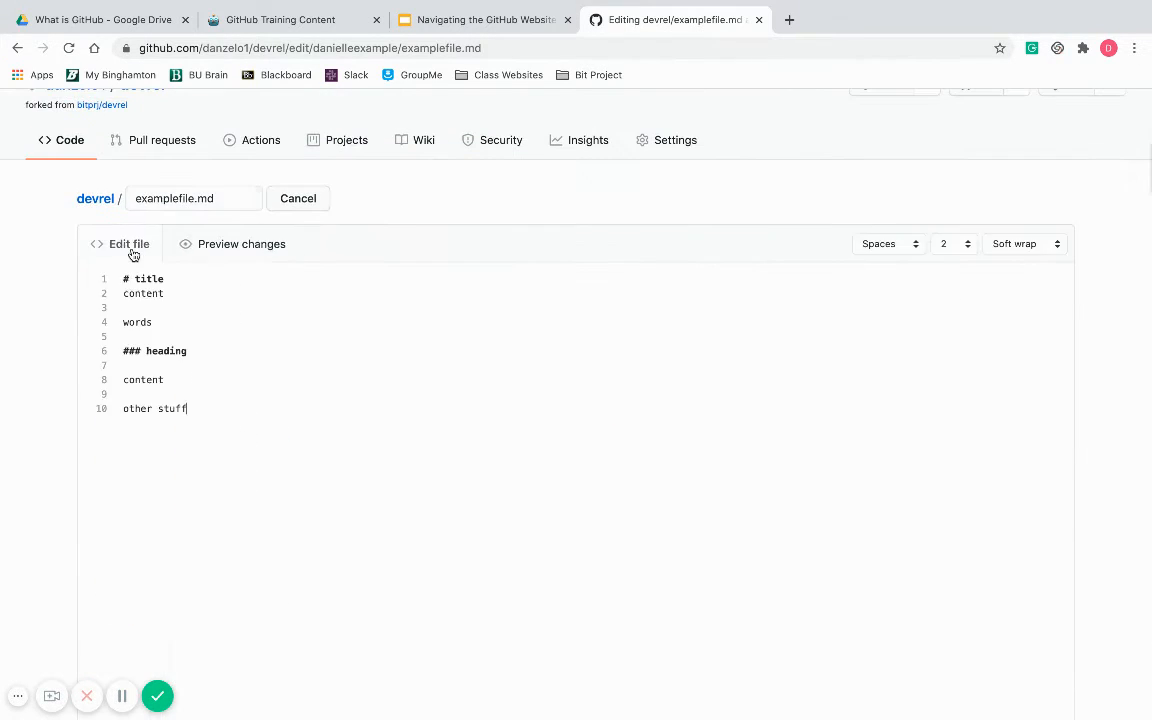
# Step: Delete the line "words" from examplefile.md and preview the changes
pyautogui.moveTo(152, 323); pyautogui.dragTo(98, 312)
pyautogui.press('BackSpace')
pyautogui.press('BackSpace')
pyautogui.press('BackSpace')
pyautogui.click(212, 245)
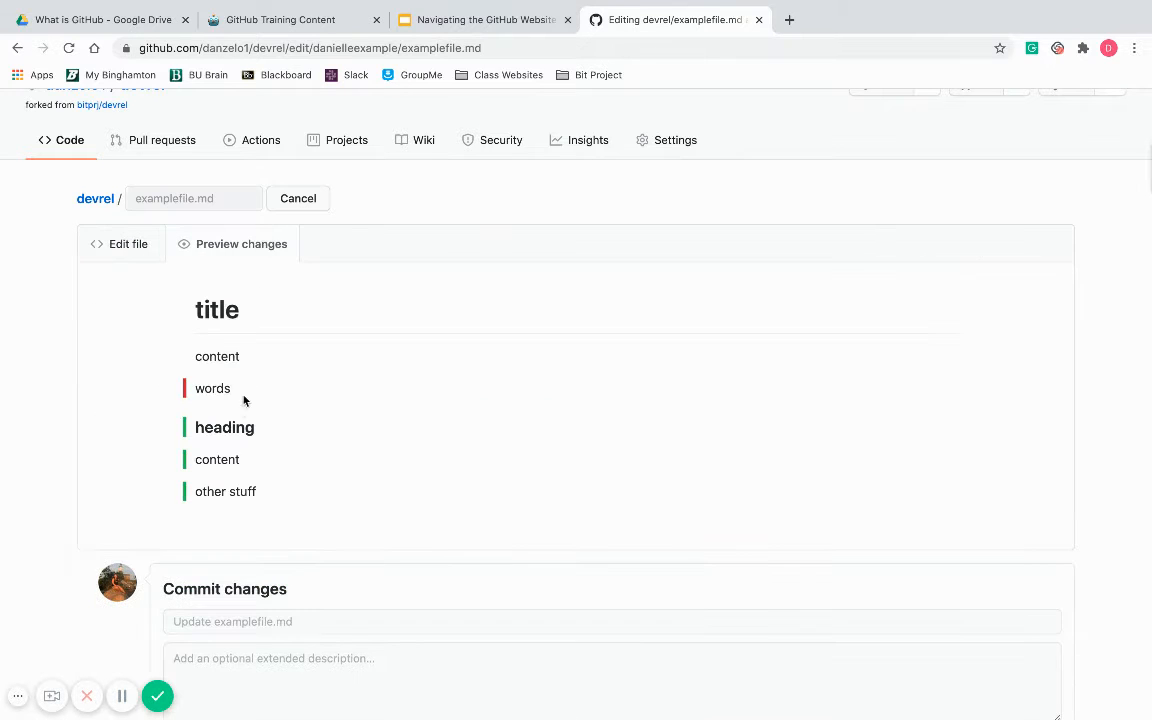
pyautogui.scroll(-1, 193, 378)
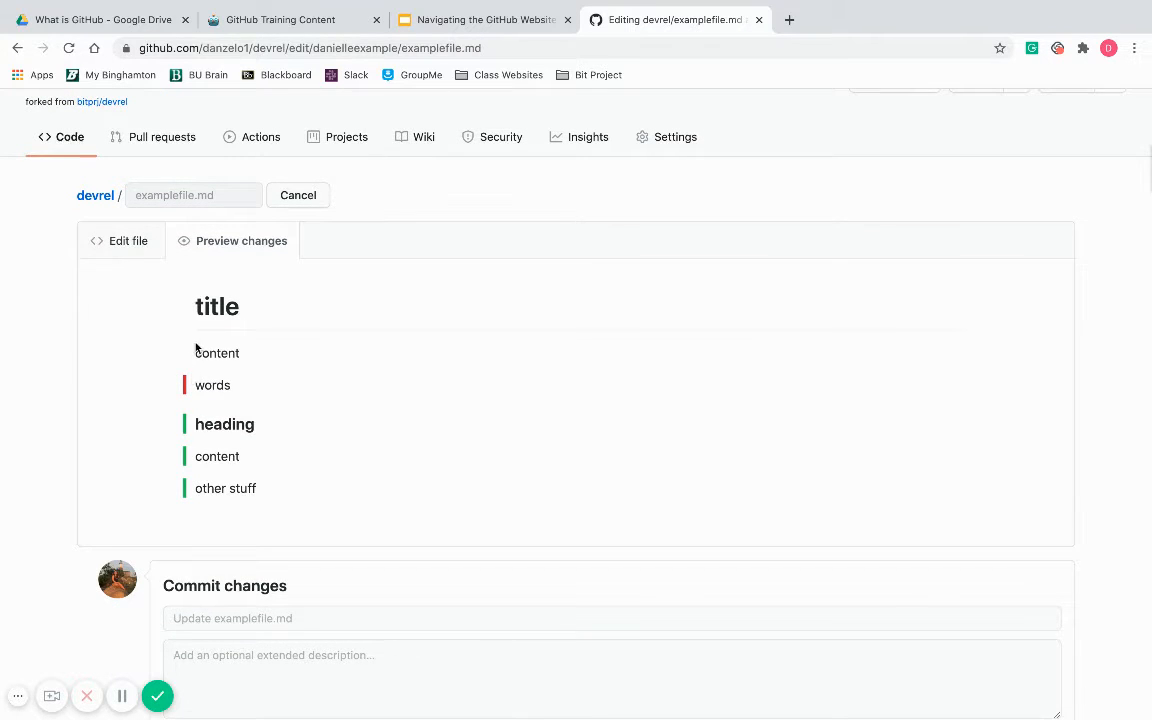
pyautogui.scroll(-3, 193, 378)
pyautogui.scroll(-2, 194, 340)
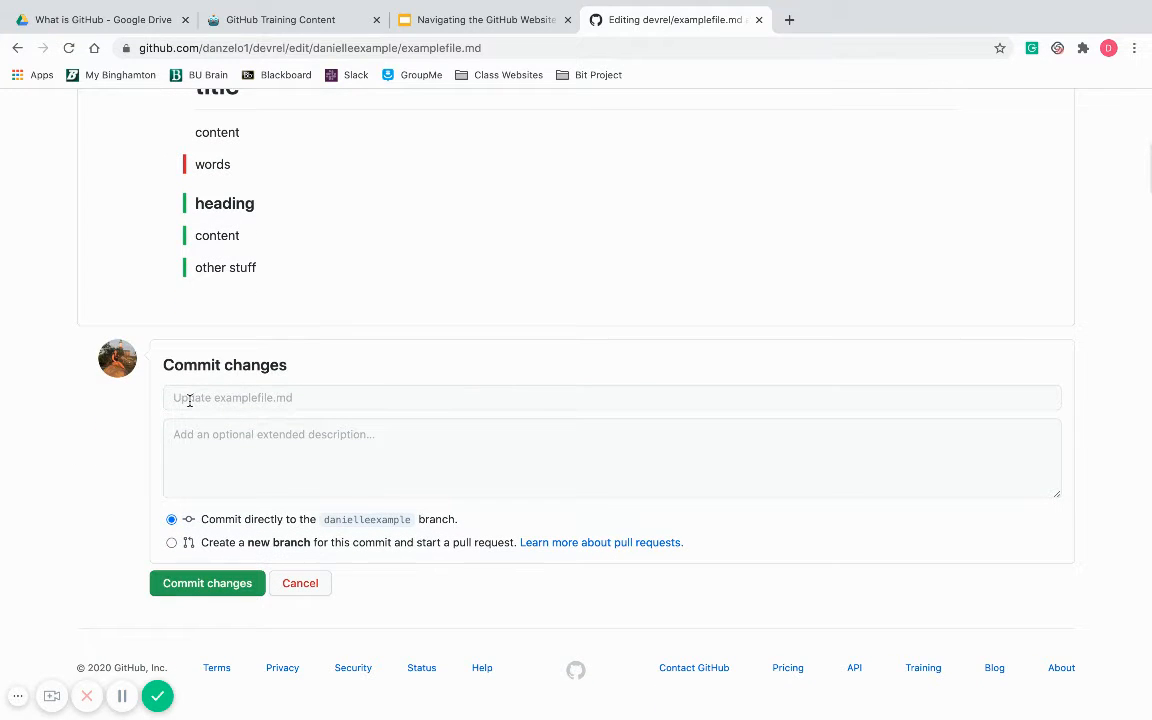
# Step: Commit the edit directly to the danielleexample branch with the extended description "added a heading and some more content"
pyautogui.click(189, 400)
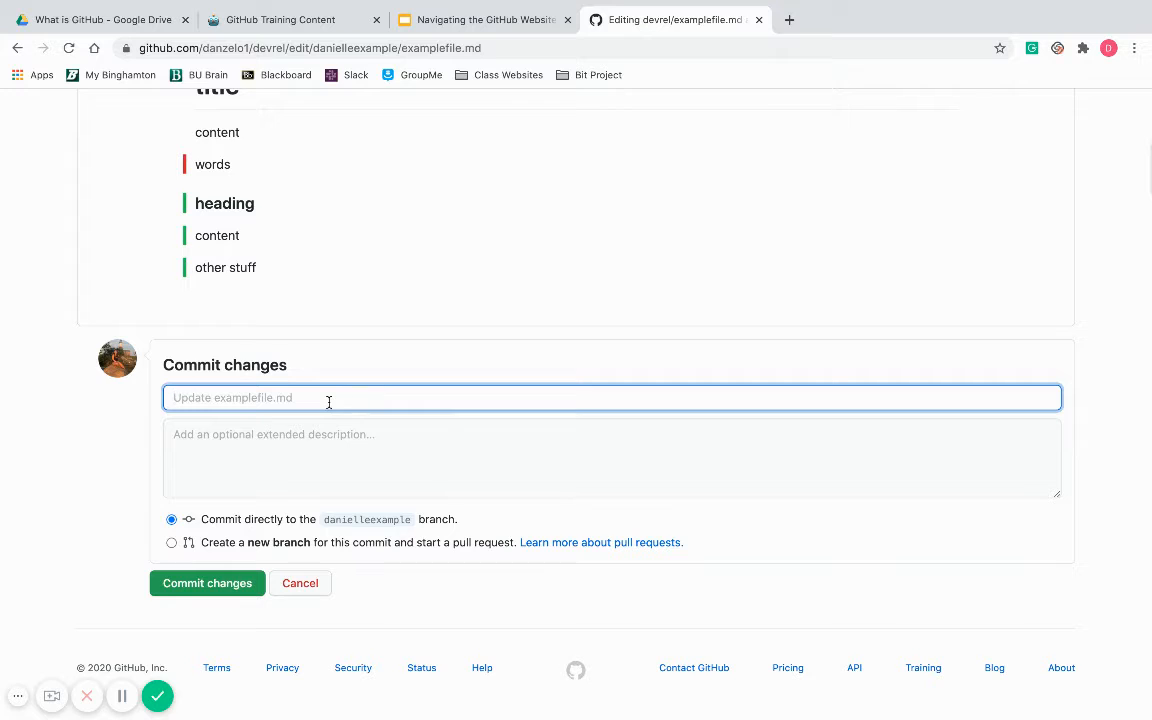
pyautogui.click(292, 426)
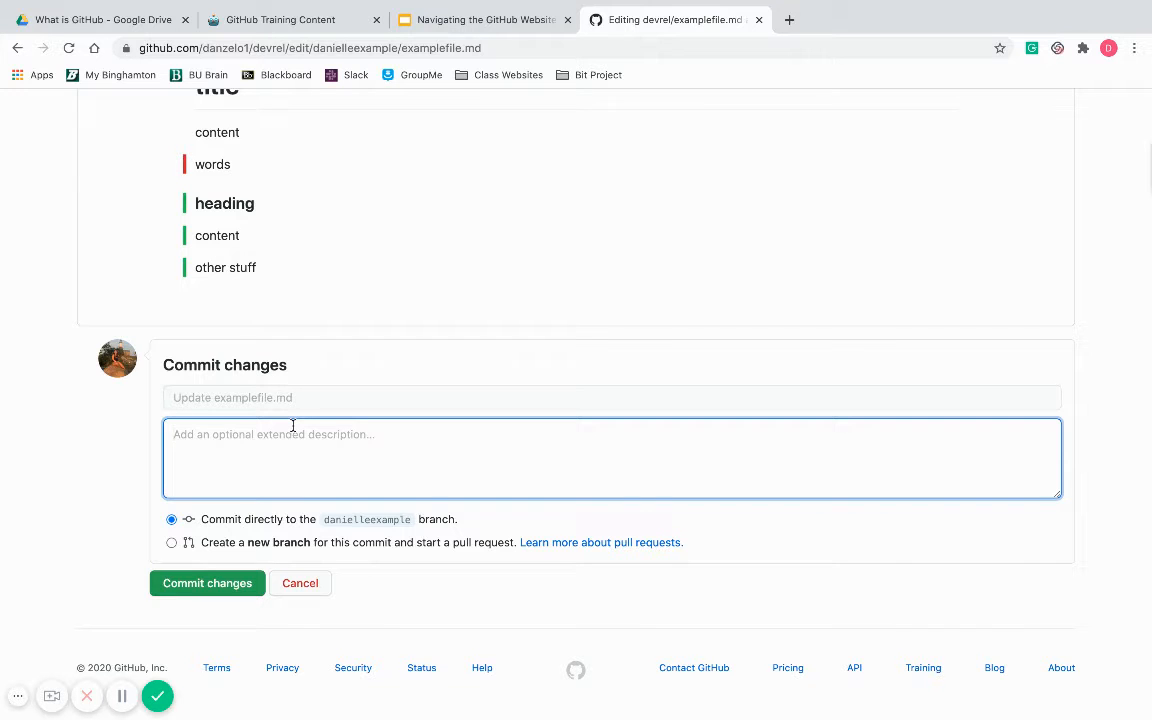
pyautogui.write('added a heading and some more content')
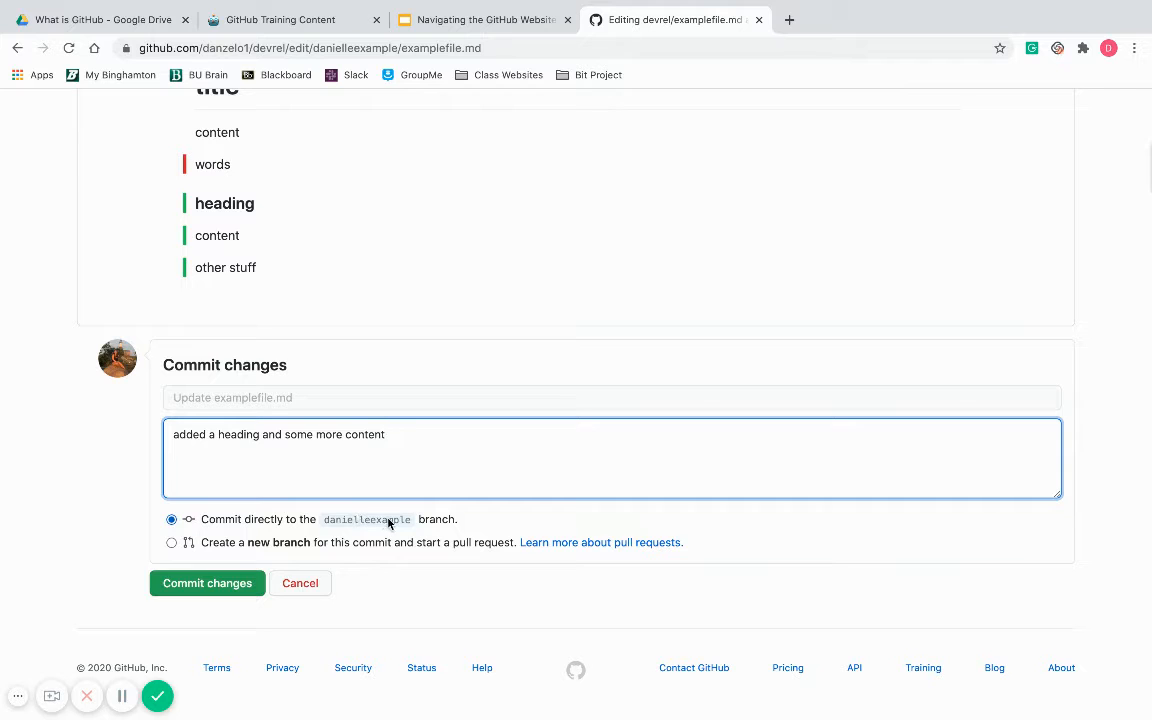
pyautogui.click(212, 584)
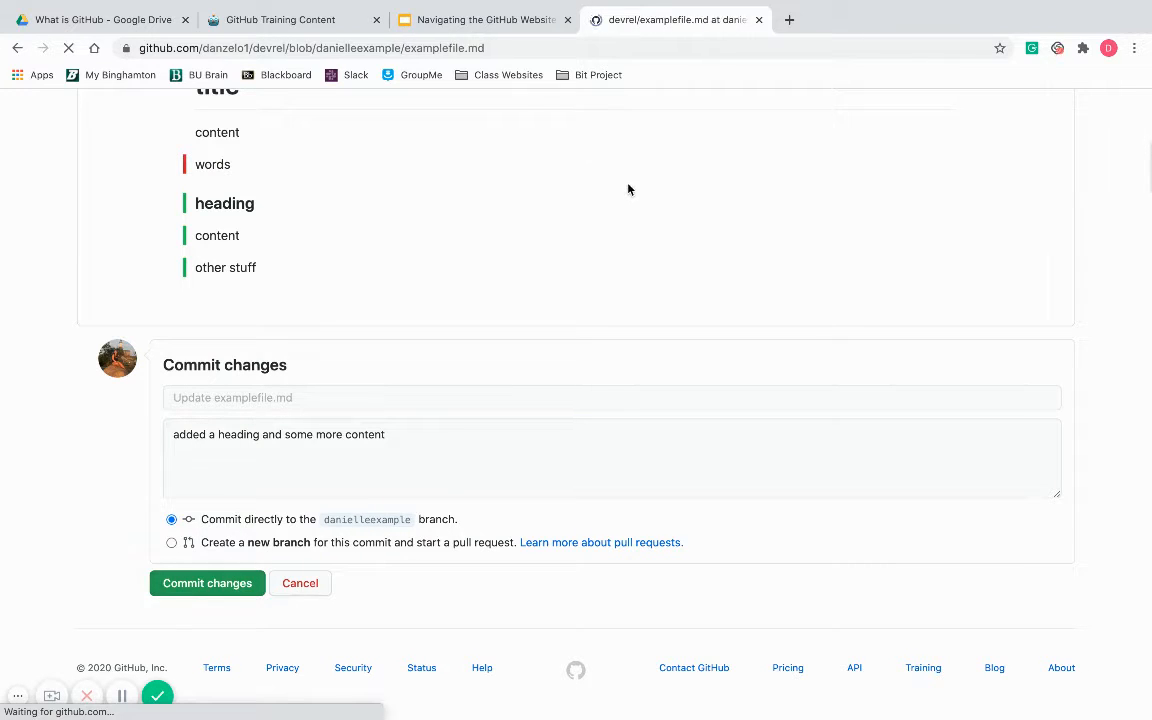
pyautogui.scroll(-3, 530, 388)
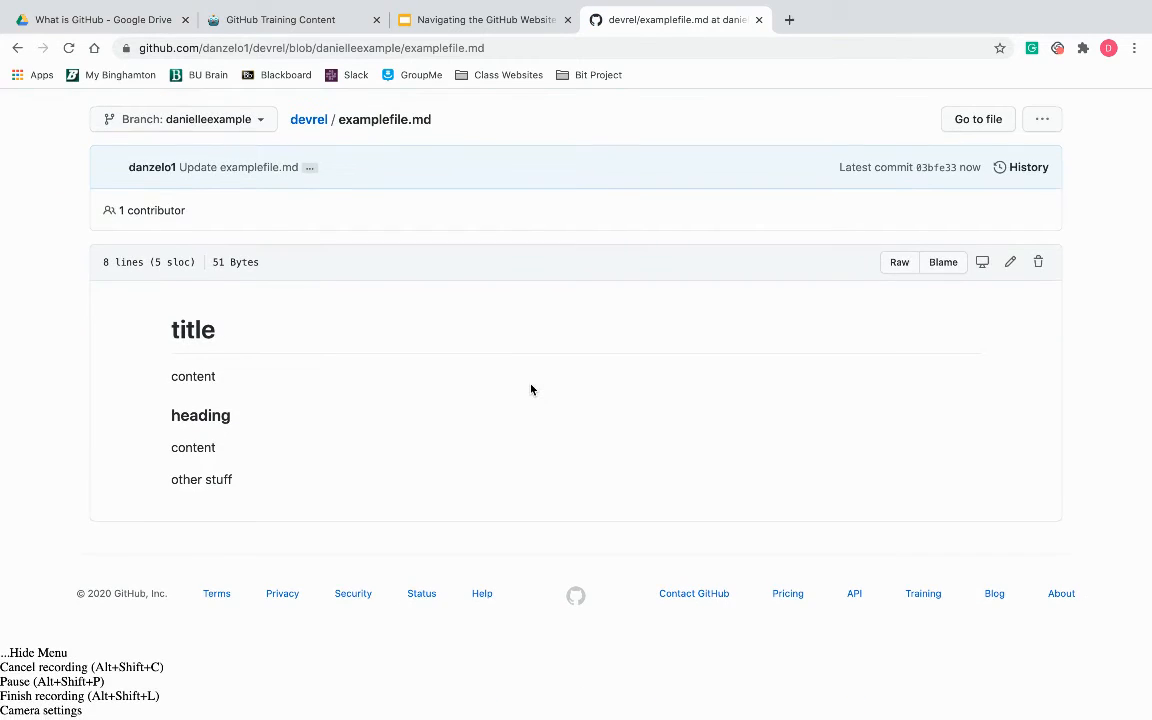
pyautogui.scroll(2, 531, 390)
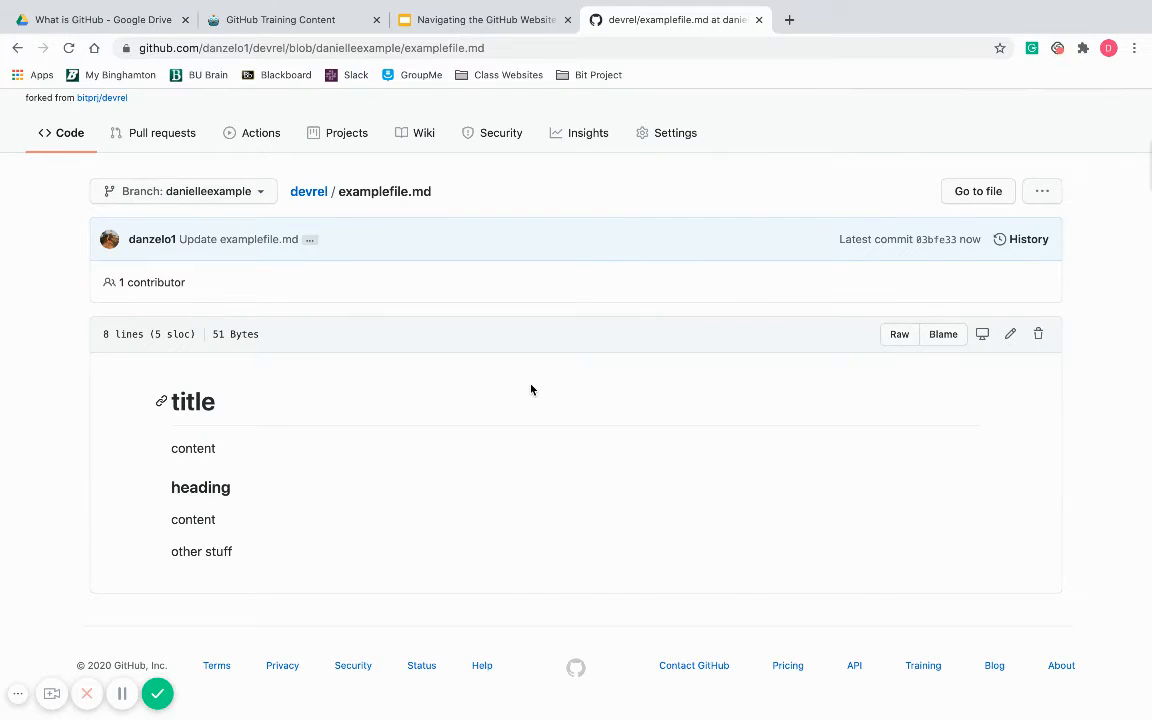
# Step: Return to the devrel root folder on the danielleexample branch and open its file upload page
pyautogui.click(317, 201)
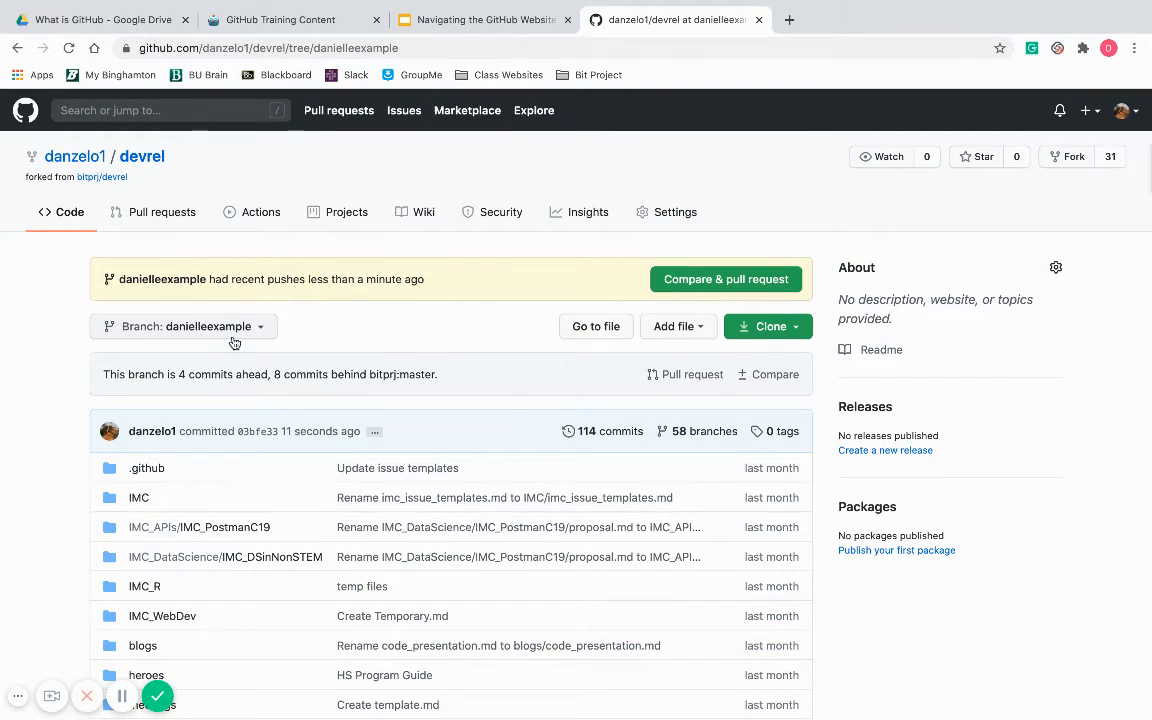
pyautogui.click(697, 334)
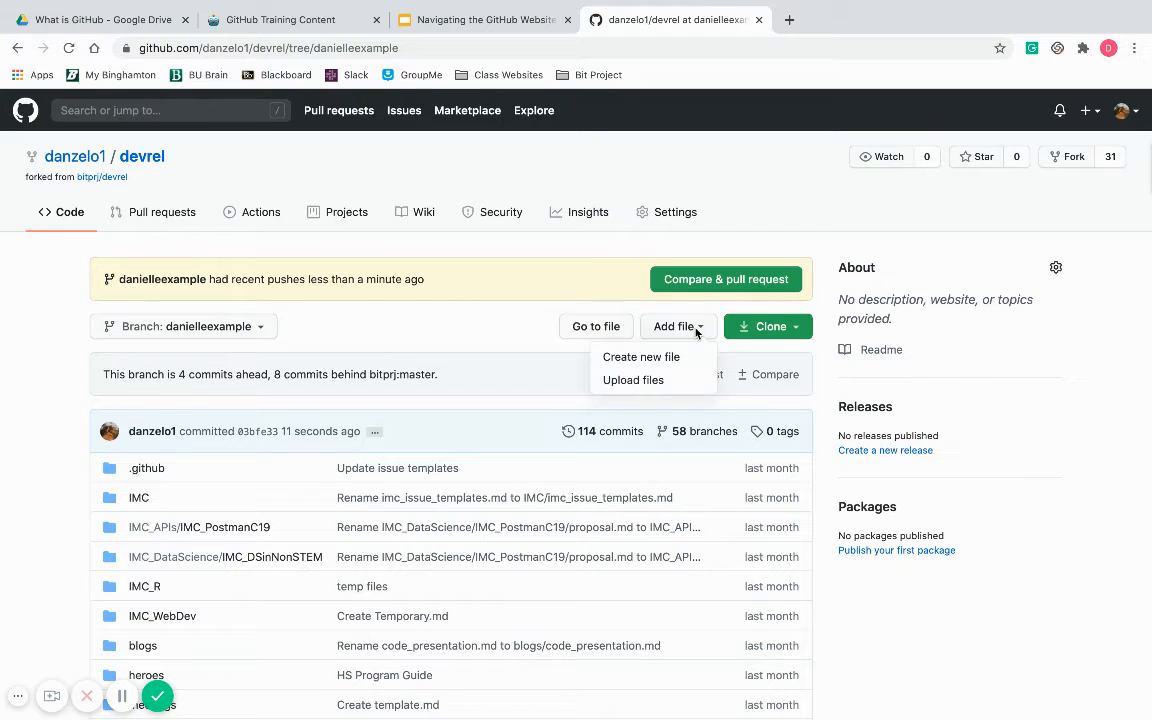
pyautogui.click(667, 381)
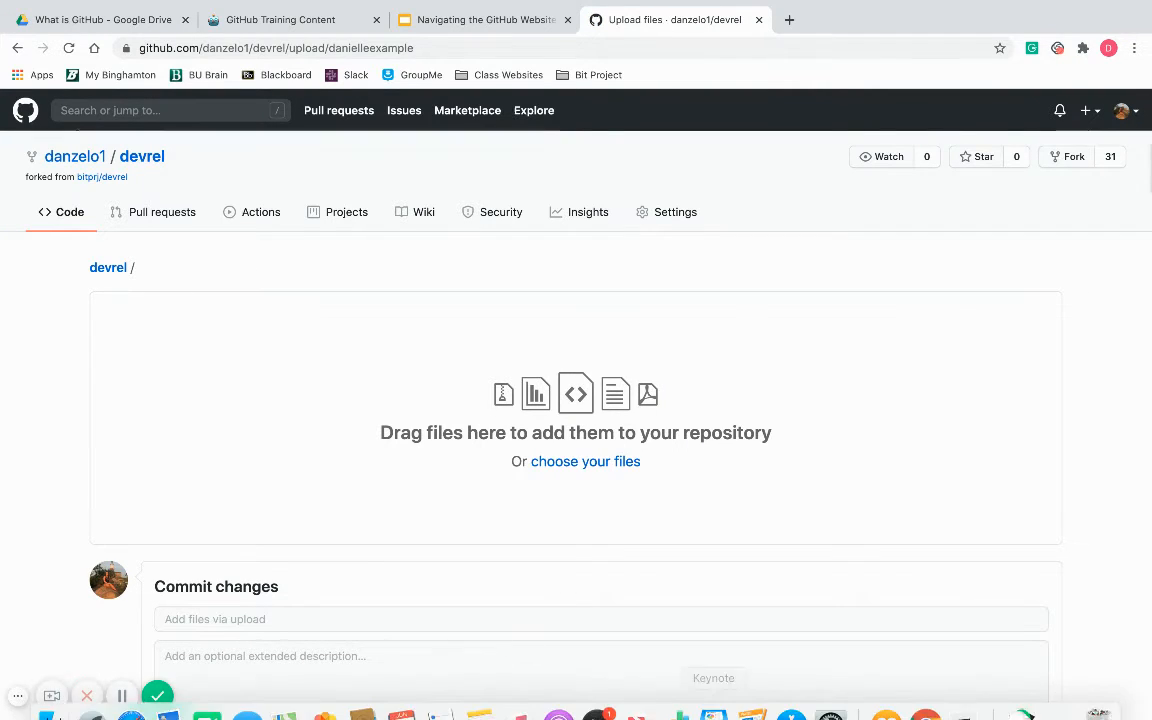
# Step: In Typora, write the heading "this is a heading" and the line "this is some content for my example file", and save it as Markdown in Documents
pyautogui.click(964, 694)
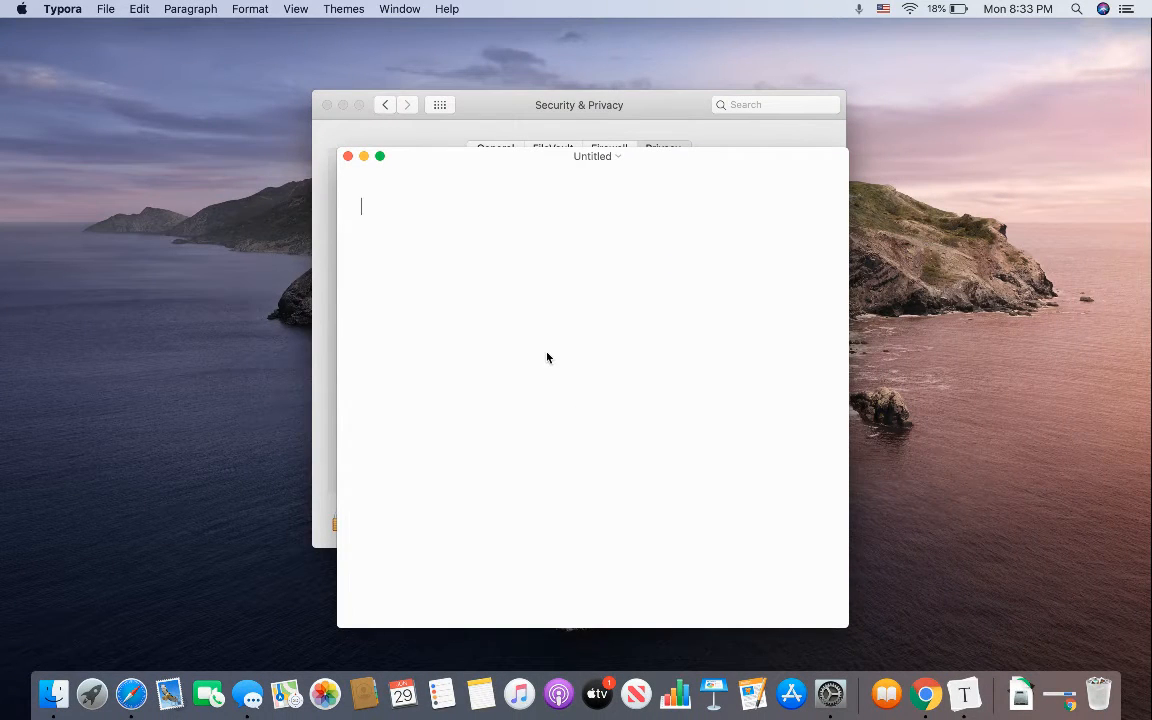
pyautogui.write('# this is a heading')
pyautogui.press('Return')
pyautogui.write('this is some content for my example file')
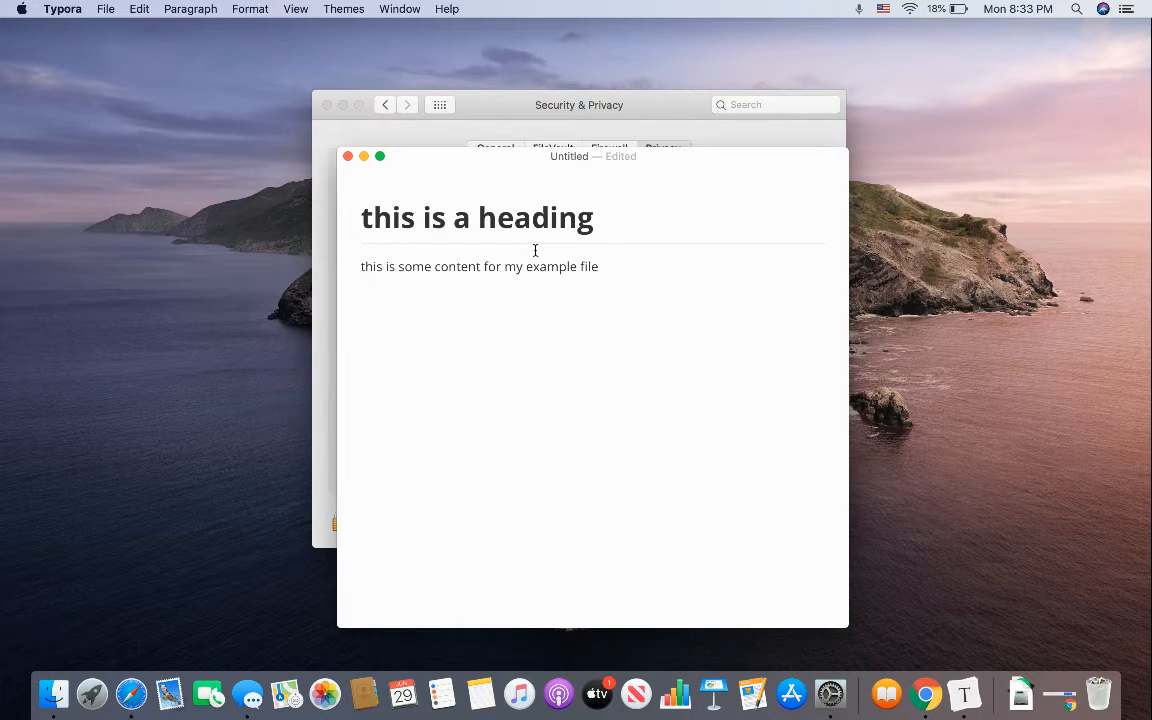
pyautogui.press('super+s')
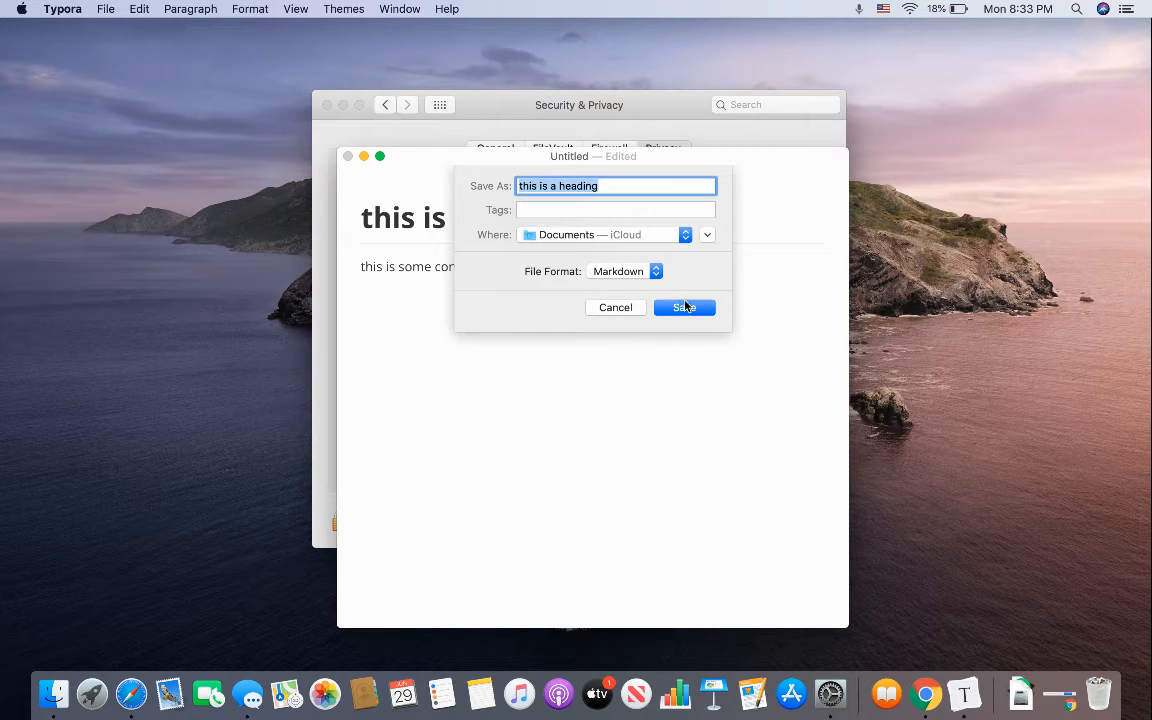
pyautogui.click(683, 308)
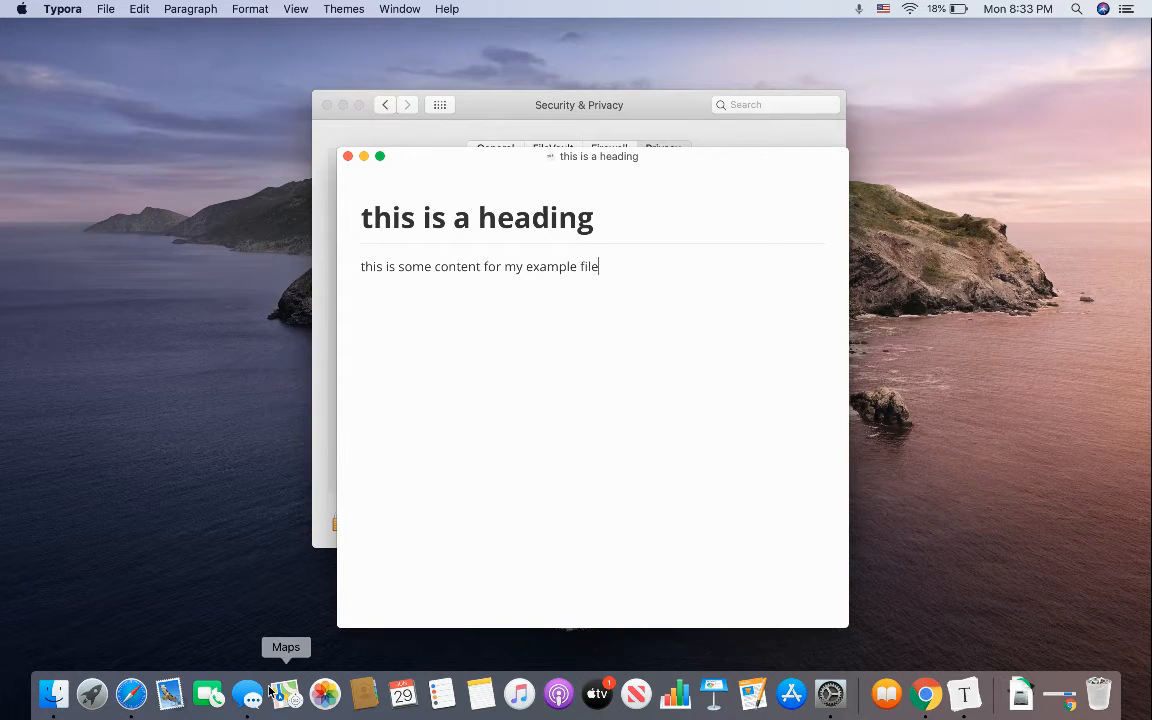
# Step: Switch back to the GitHub upload page and add the file "this is a heading" from the iCloud Documents folder
pyautogui.hotkey('ctrl', 'Right')
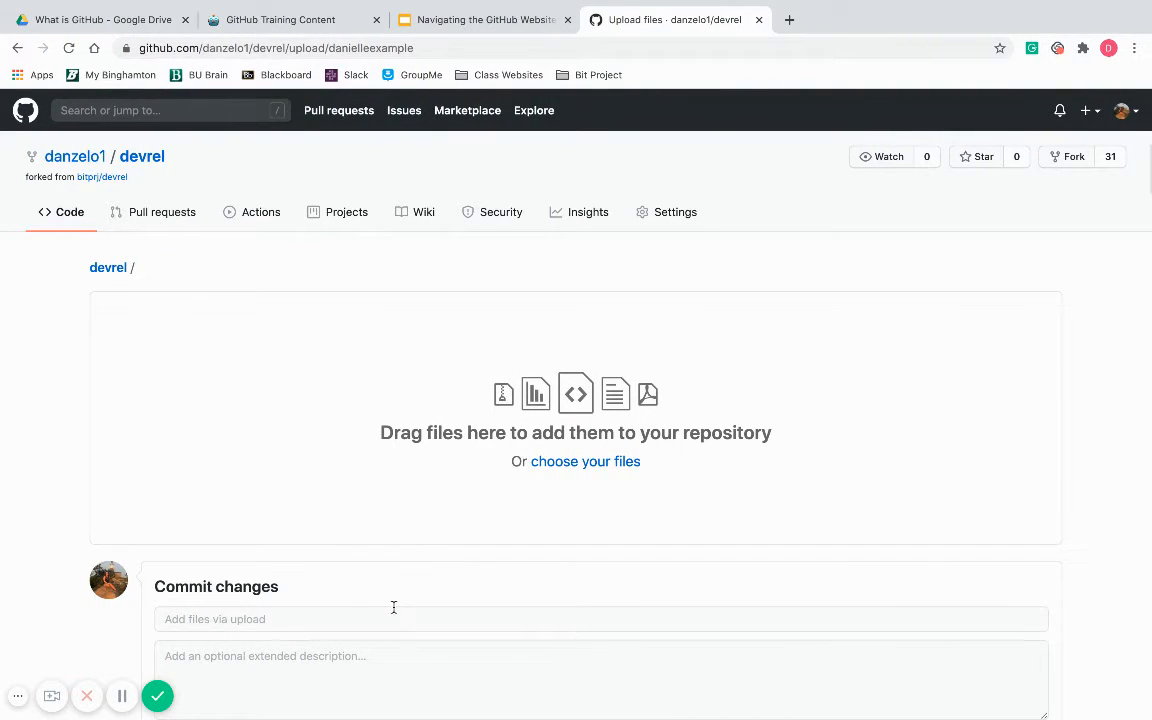
pyautogui.click(600, 462)
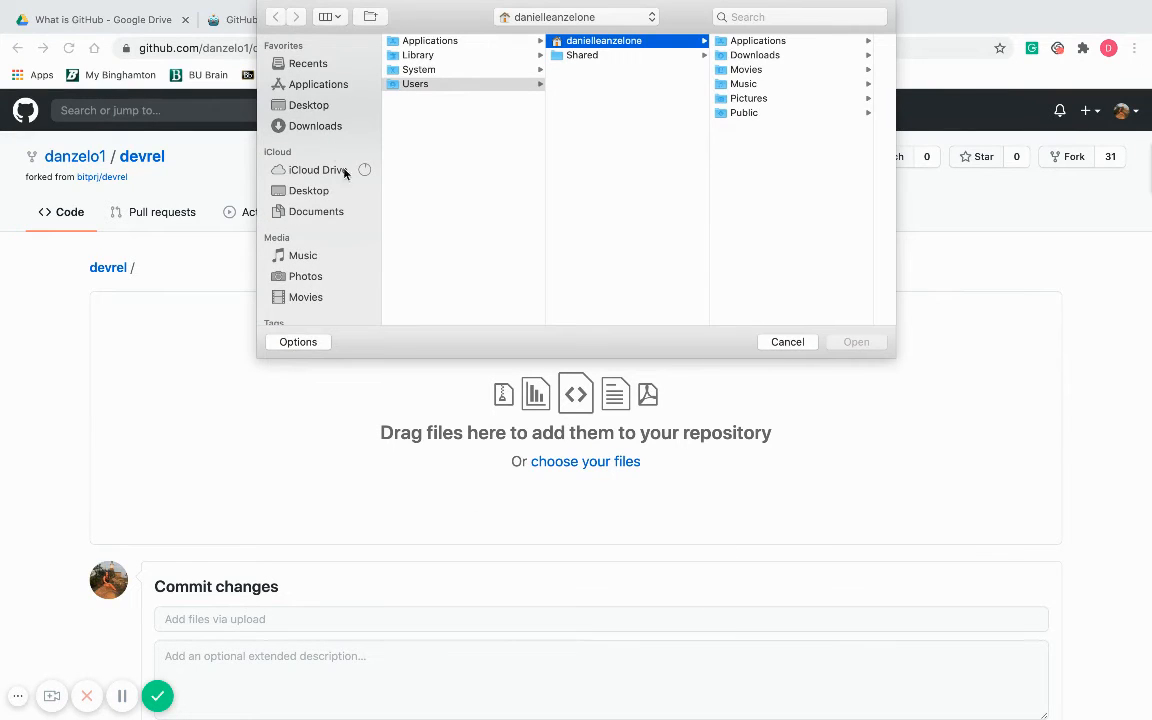
pyautogui.click(315, 212)
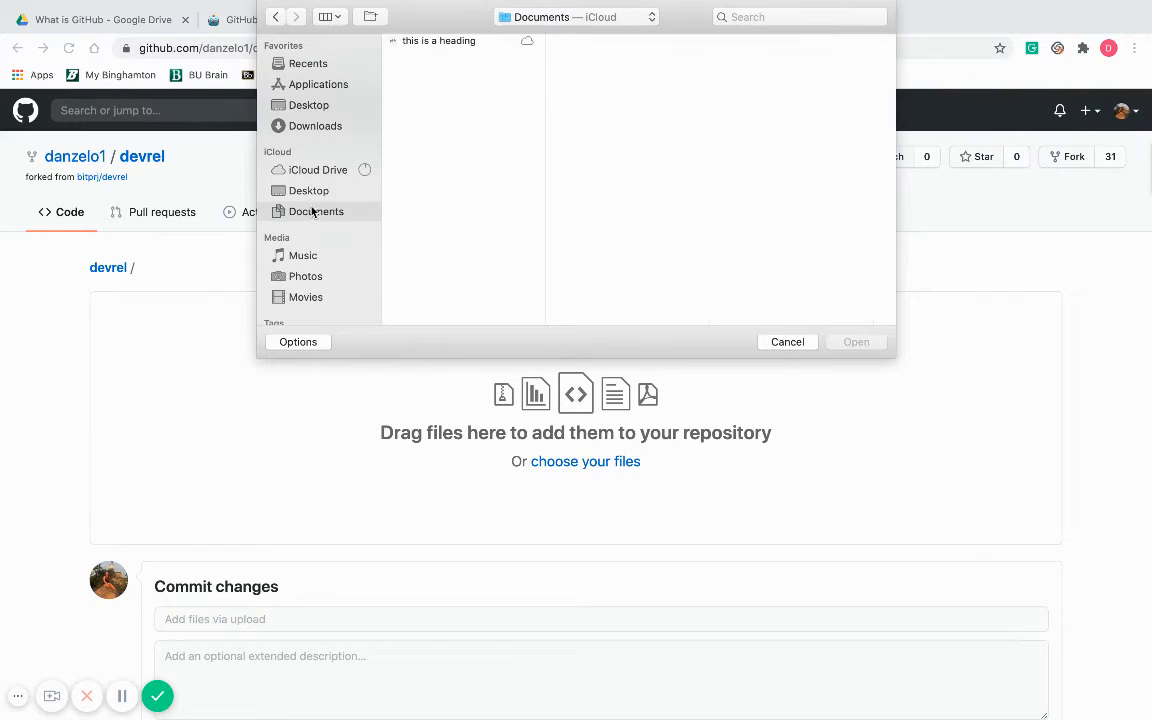
pyautogui.click(440, 41)
pyautogui.click(872, 342)
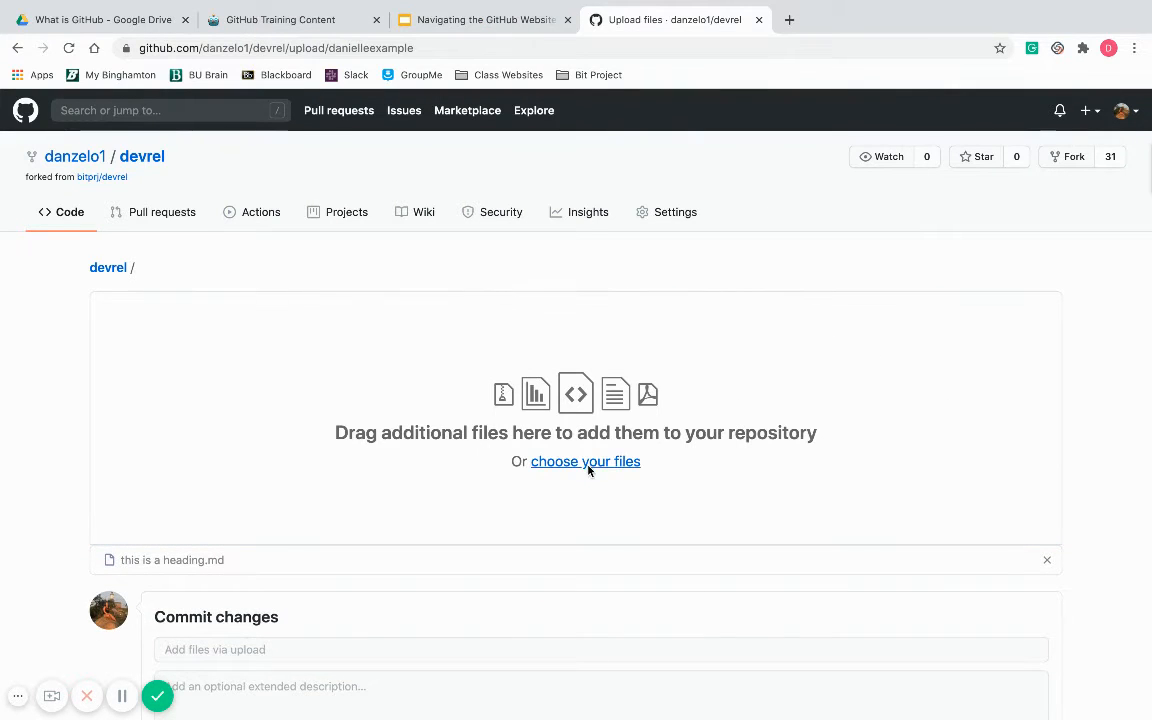
pyautogui.scroll(-3, 589, 466)
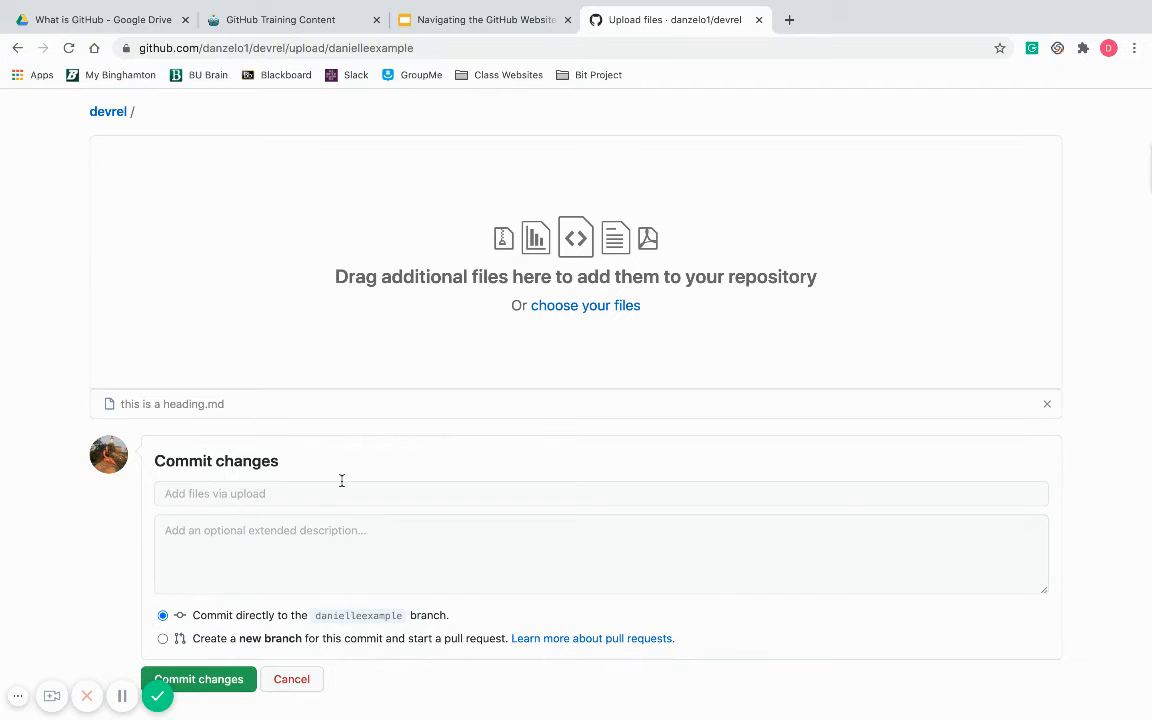
pyautogui.scroll(-2, 341, 481)
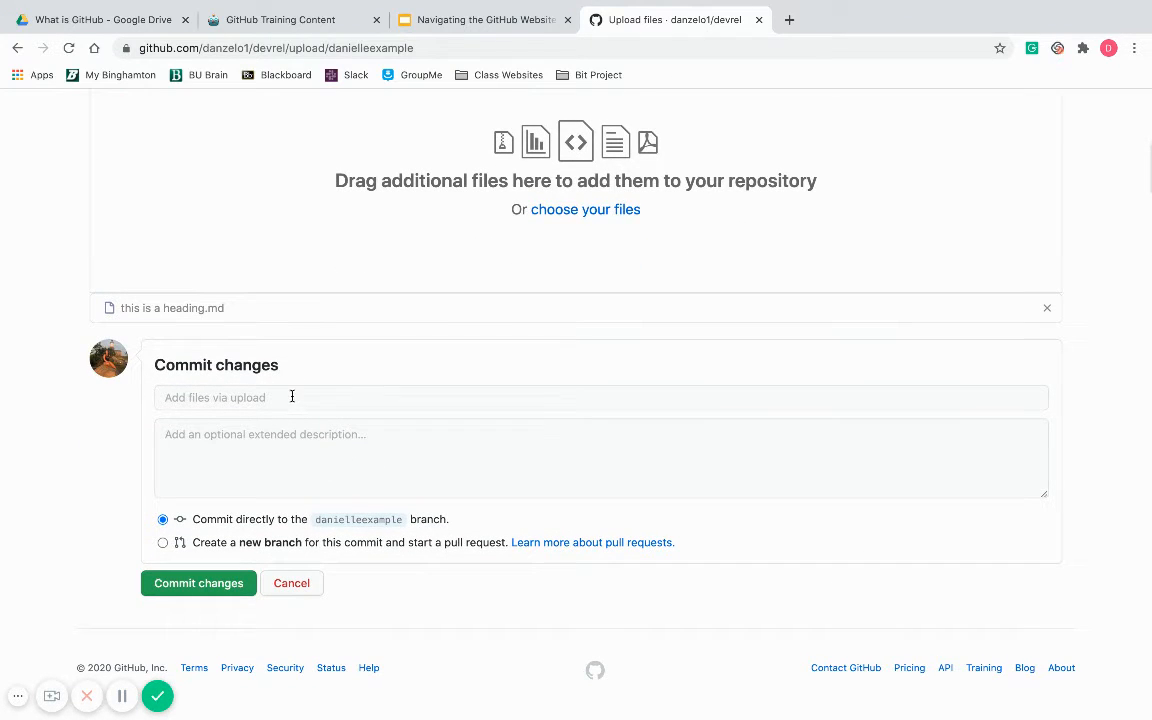
# Step: Commit the upload directly to the danielleexample branch with the message 'added "this is a heading" file to repo' and description "uploaded this is heading markdown file"
pyautogui.click(262, 398)
pyautogui.write('added')
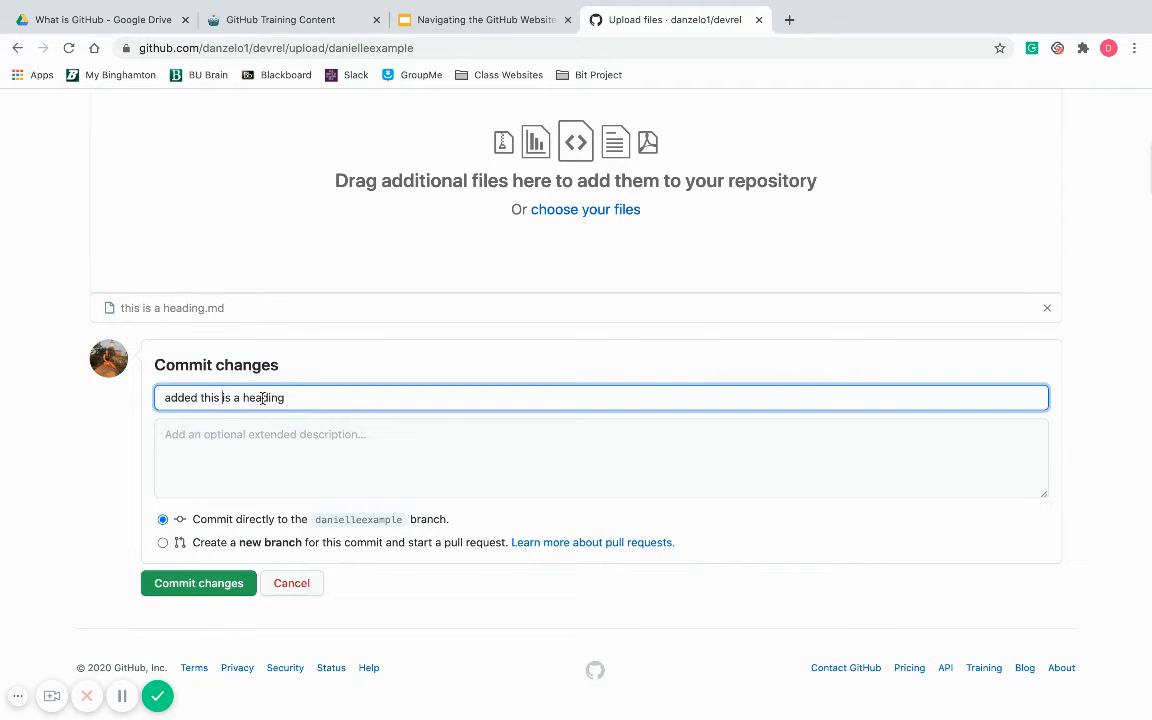
pyautogui.write('"')
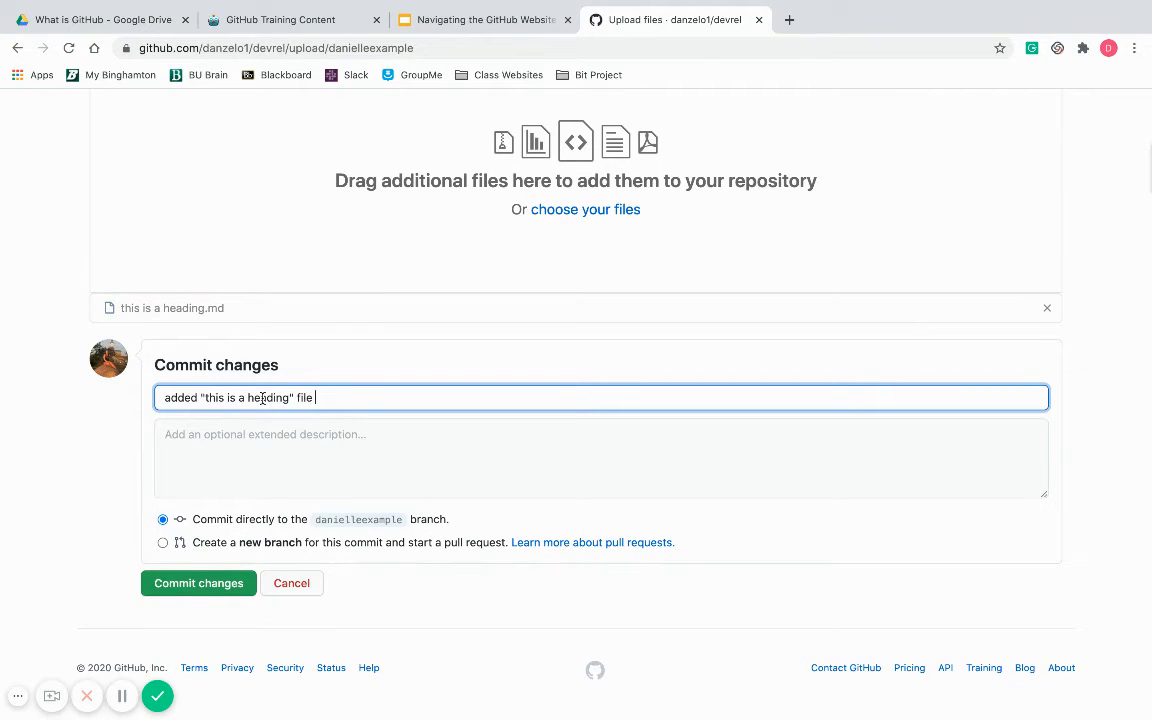
pyautogui.write('po')
pyautogui.click(251, 434)
pyautogui.write('uploaded this')
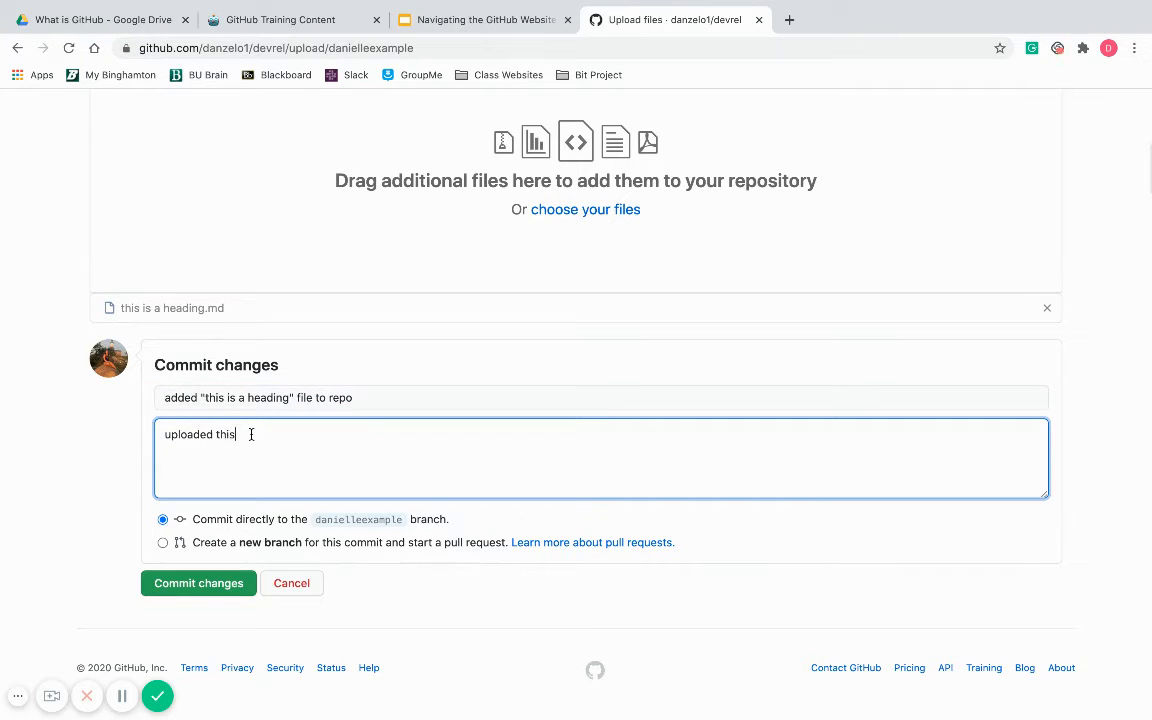
pyautogui.write(' is heading markdown file')
pyautogui.click(210, 583)
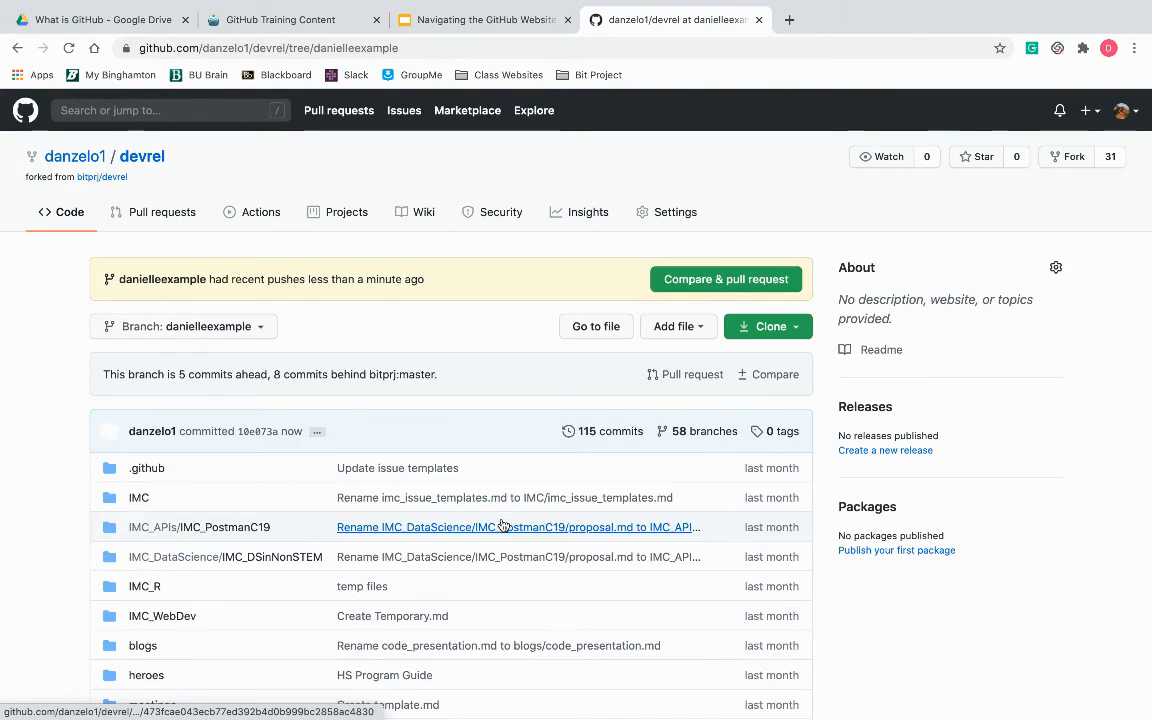
# Step: Check the uploaded file in the repository's file list and start a new file named new_file inside a new folder named new_folder
pyautogui.scroll(-2, 502, 524)
pyautogui.scroll(-6, 502, 524)
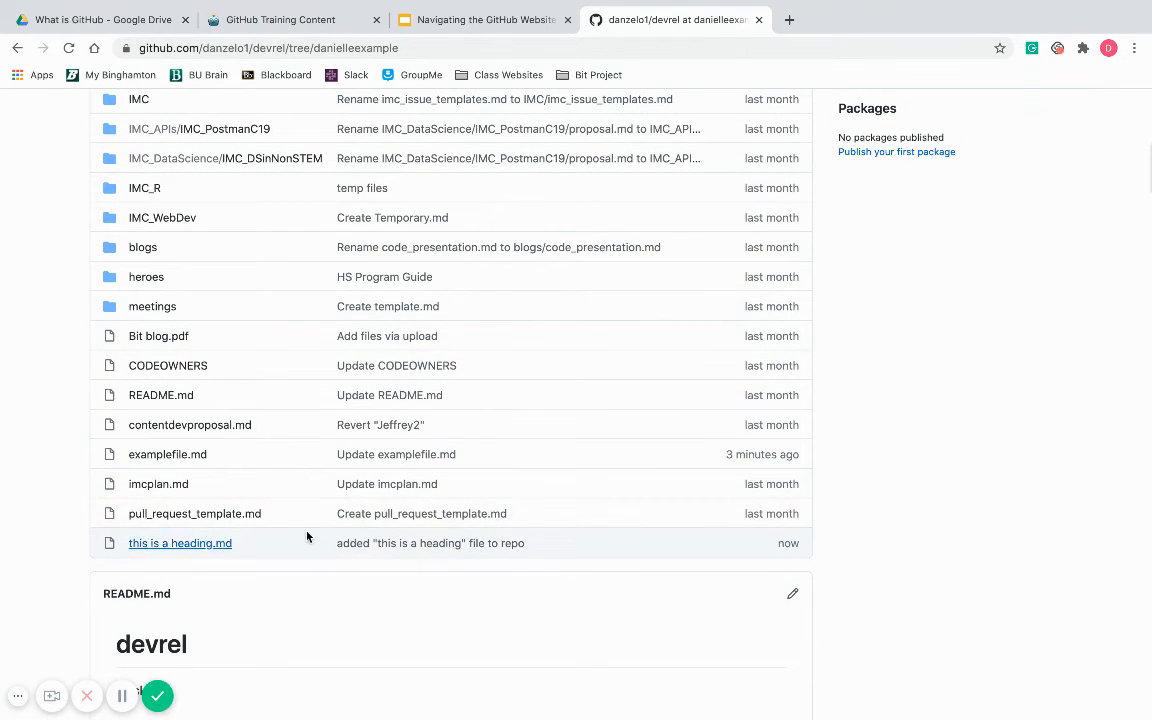
pyautogui.scroll(-2, 150, 585)
pyautogui.scroll(5, 148, 580)
pyautogui.scroll(3, 148, 578)
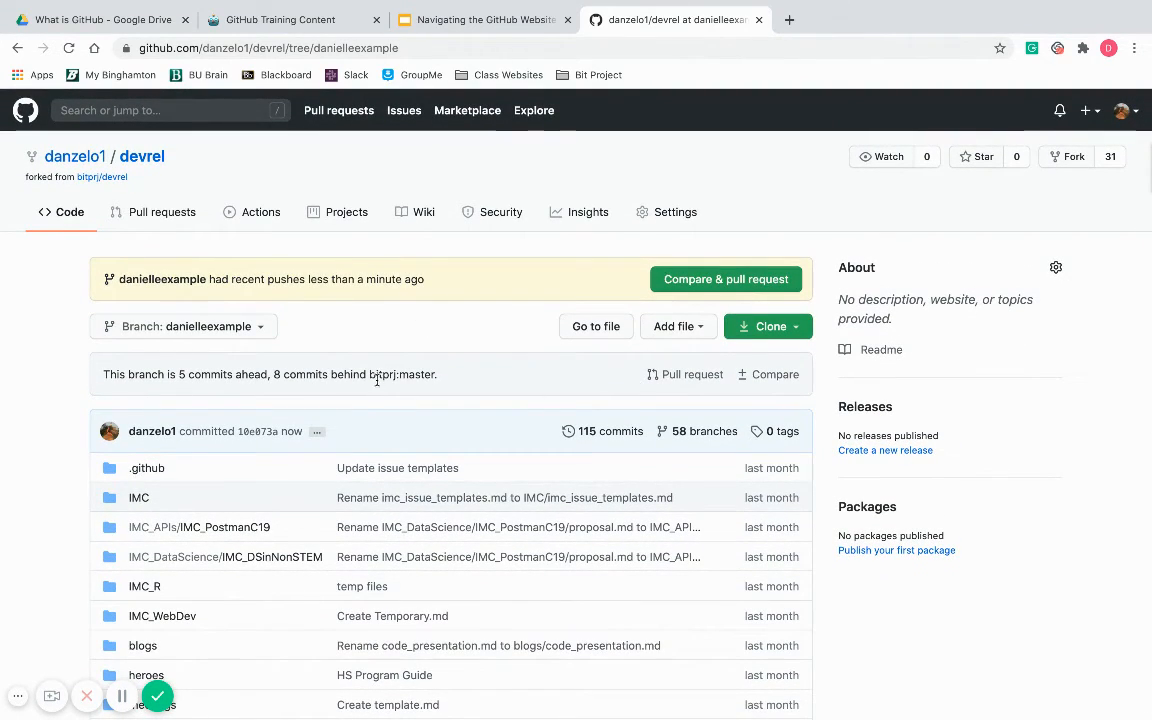
pyautogui.click(678, 331)
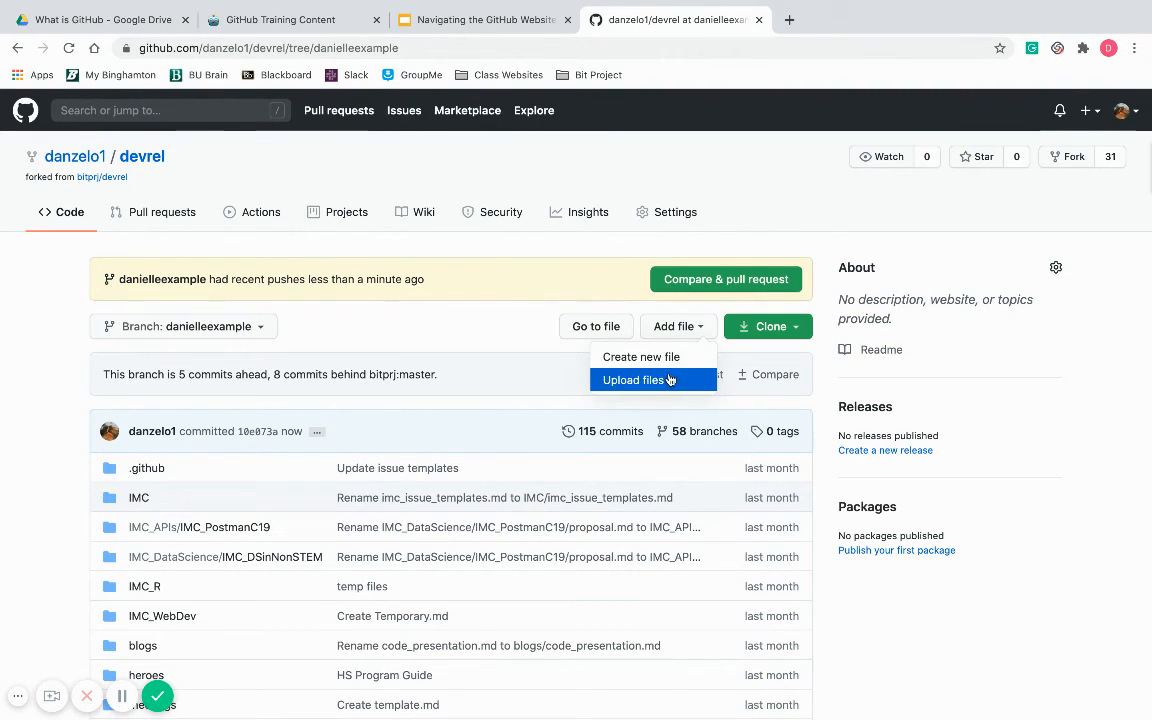
pyautogui.click(666, 360)
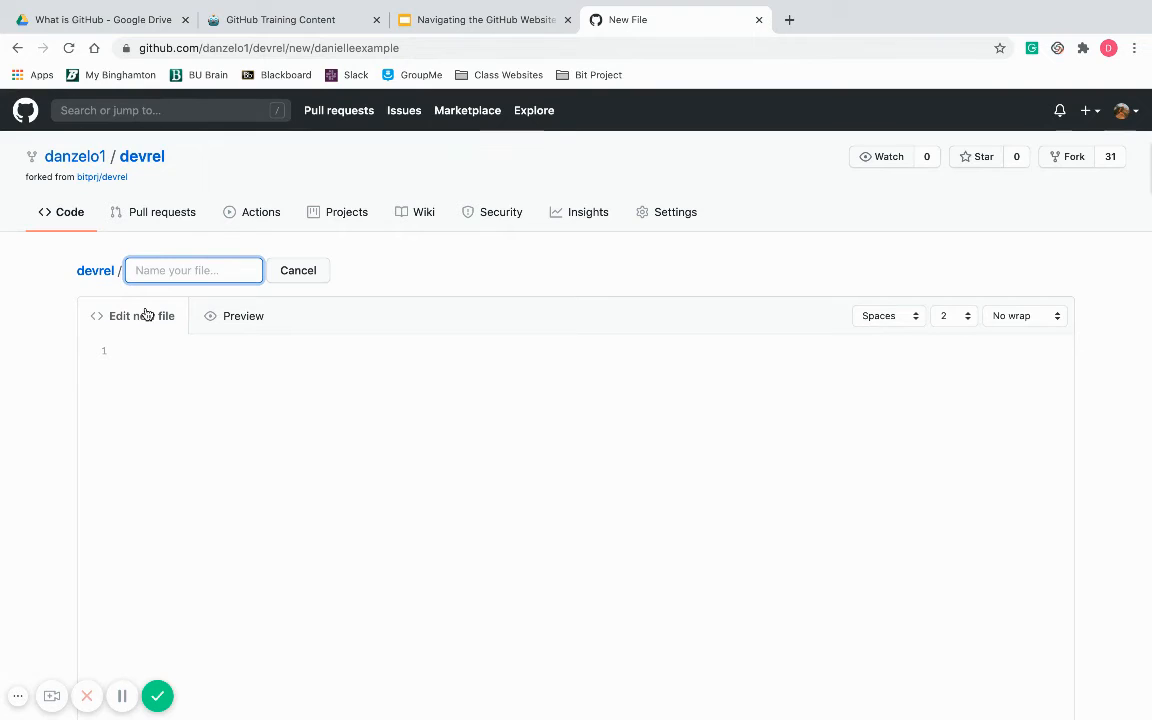
pyautogui.write('new_')
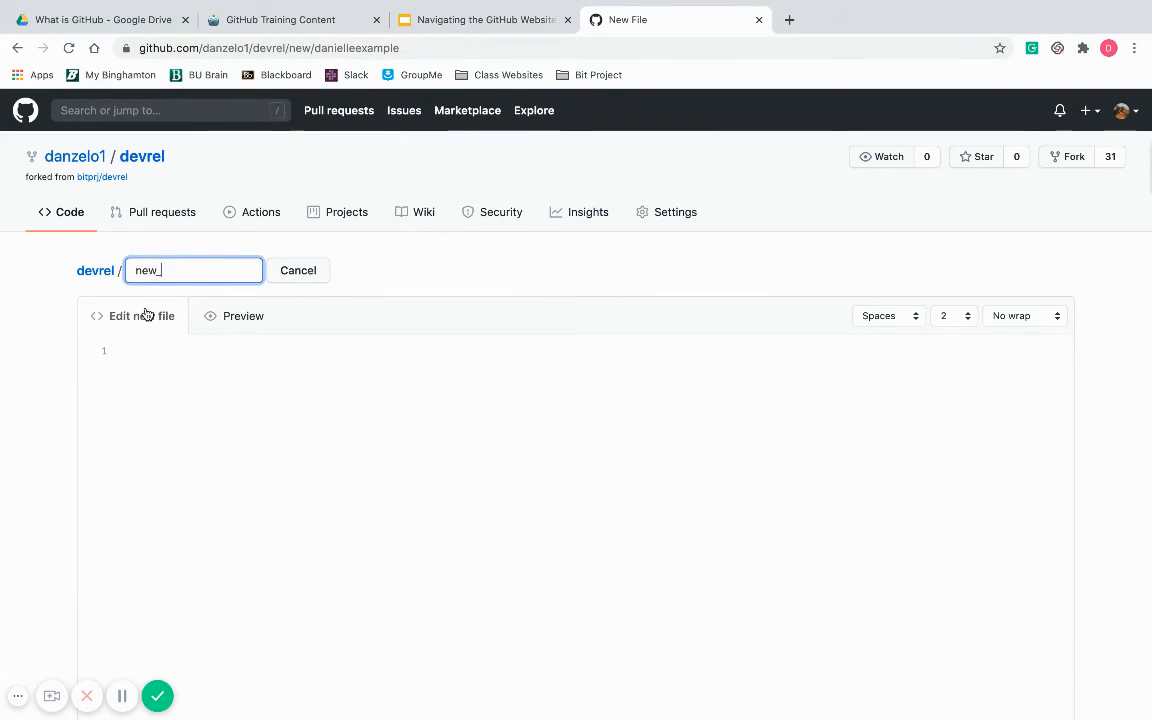
pyautogui.write('folder /')
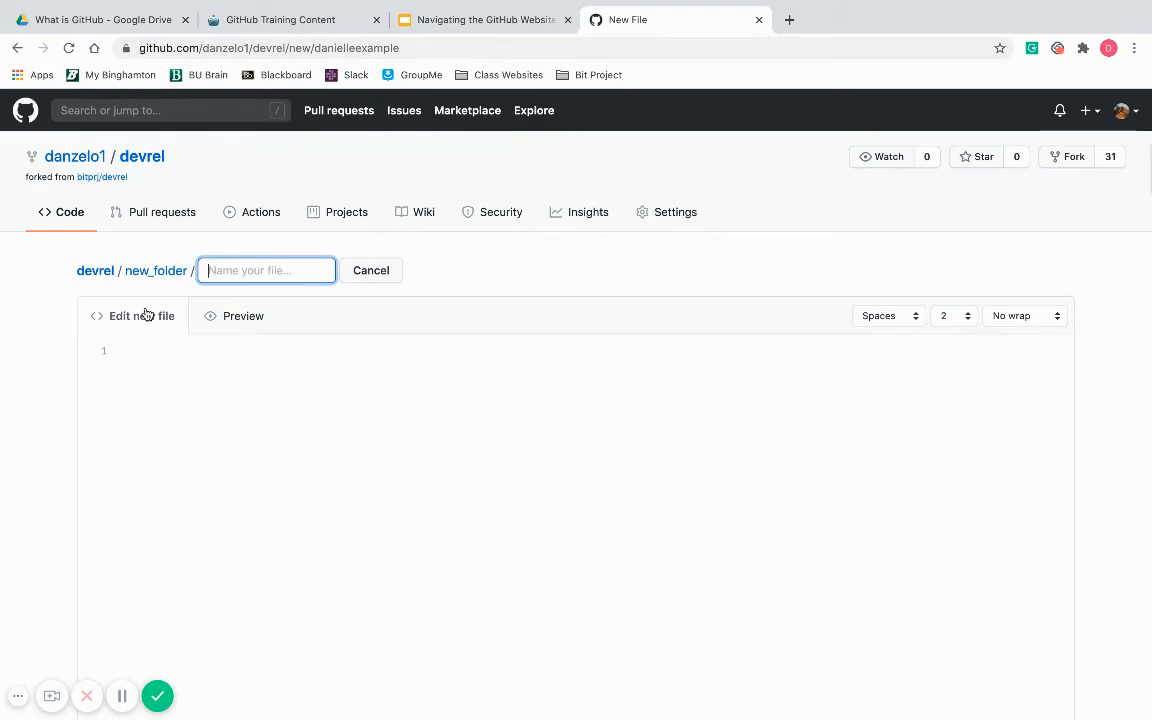
pyautogui.write('new_file')
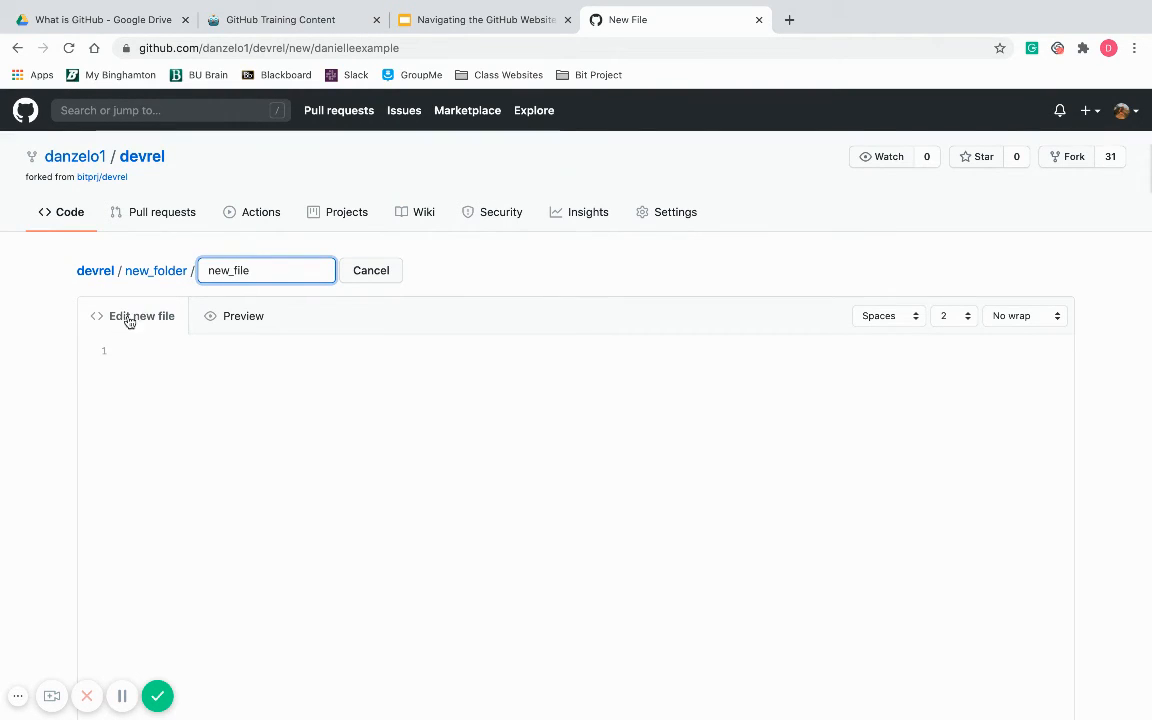
# Step: Write three lines in the new file: "# heading", "## sub heading" and "description"
pyautogui.click(209, 487)
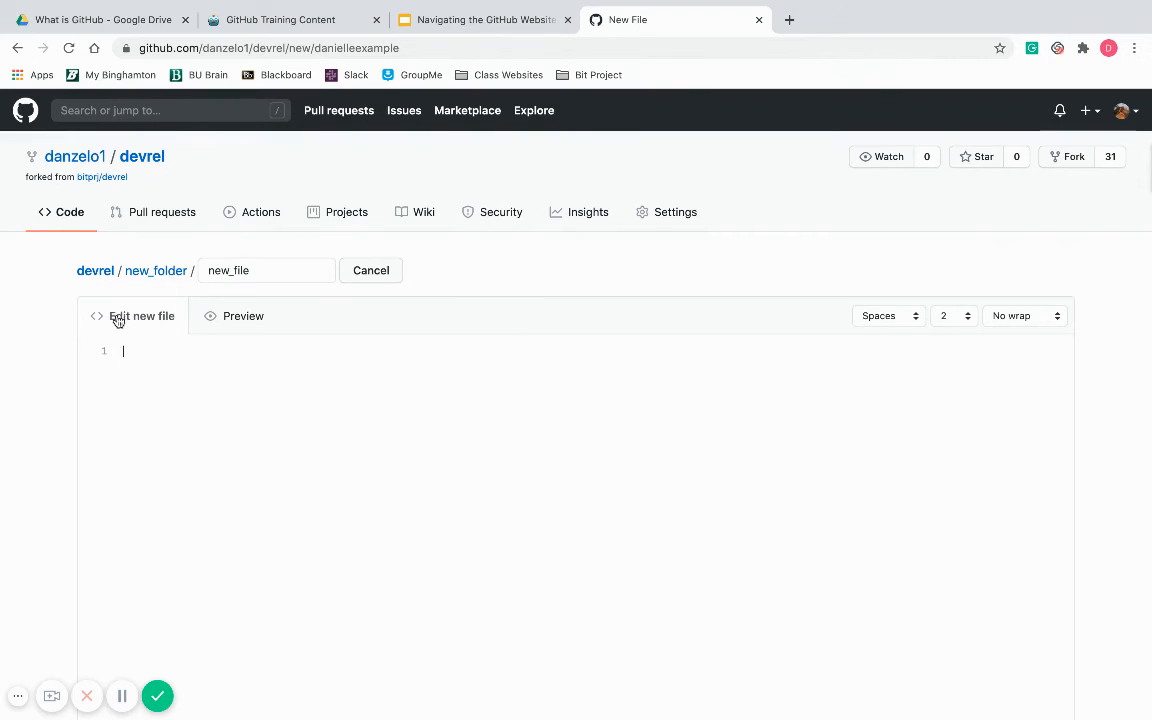
pyautogui.click(240, 318)
pyautogui.click(140, 316)
pyautogui.write('# ')
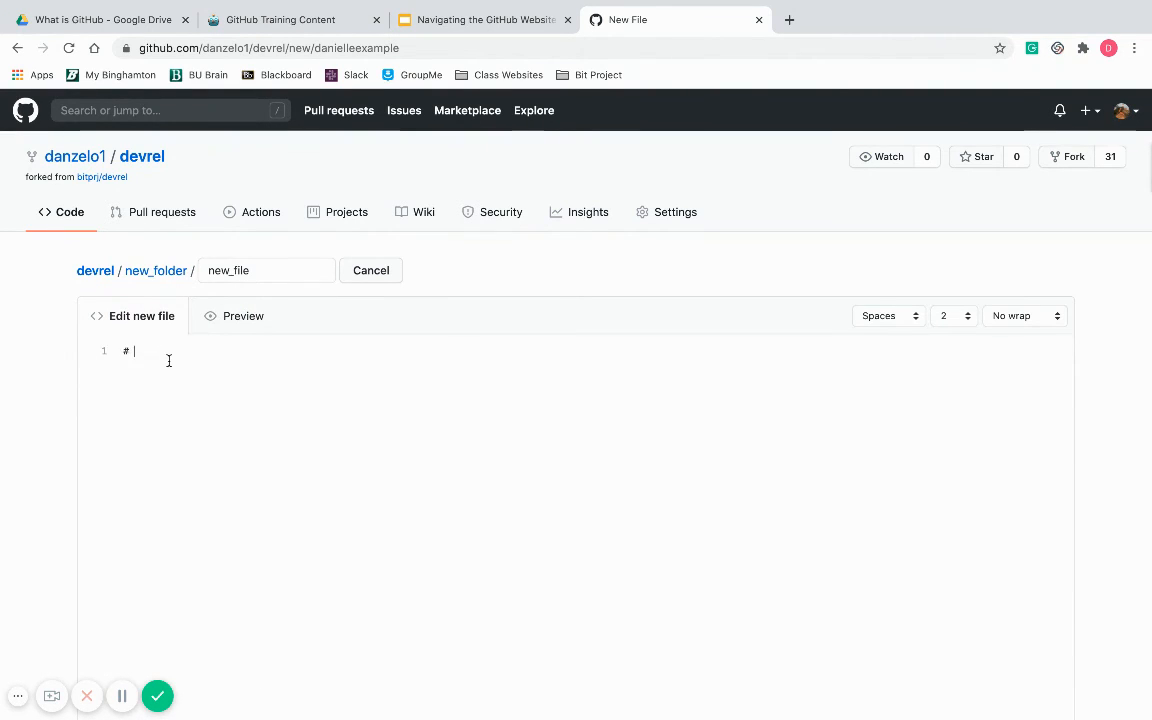
pyautogui.write('heading')
pyautogui.press('Return')
pyautogui.write('## sub heading de')
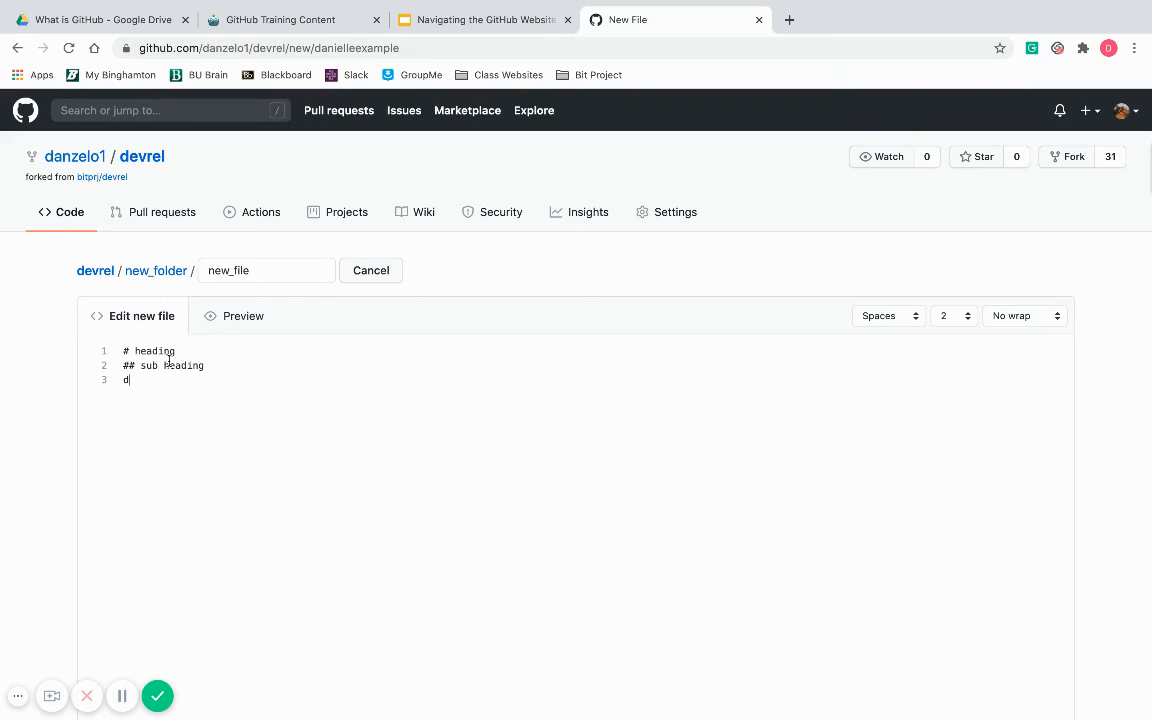
pyautogui.write('scription')
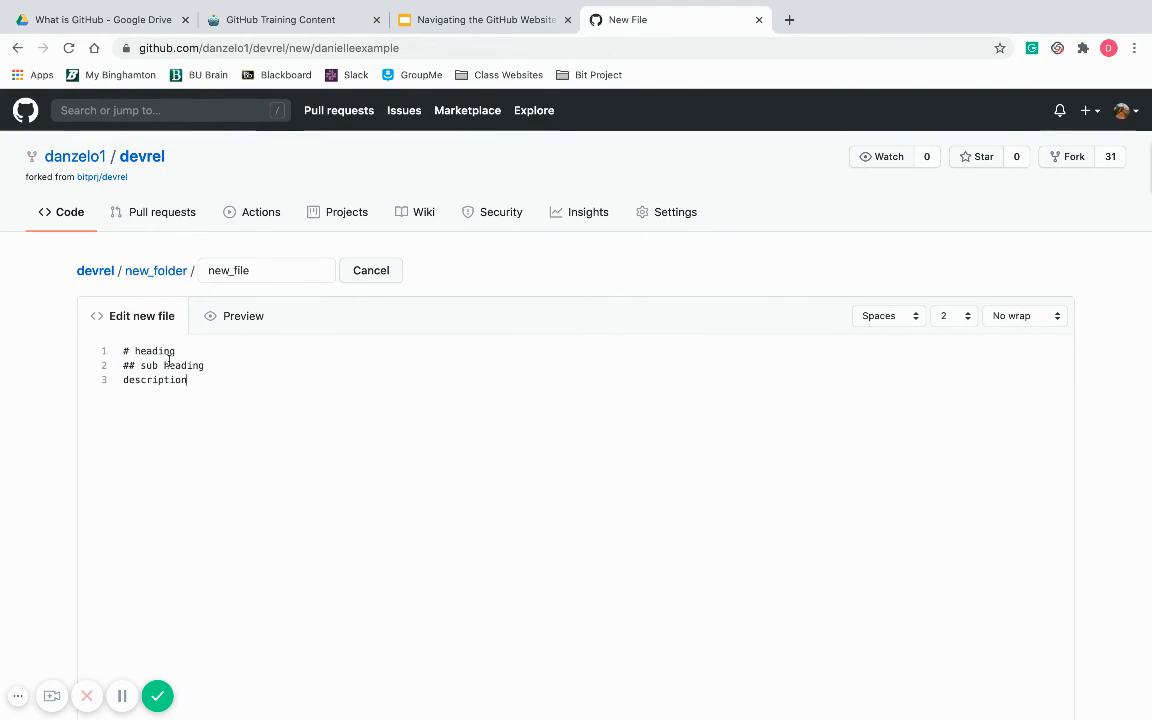
# Step: Add the .md extension so the file is named new_file.md, and preview its rendered Markdown
pyautogui.click(238, 316)
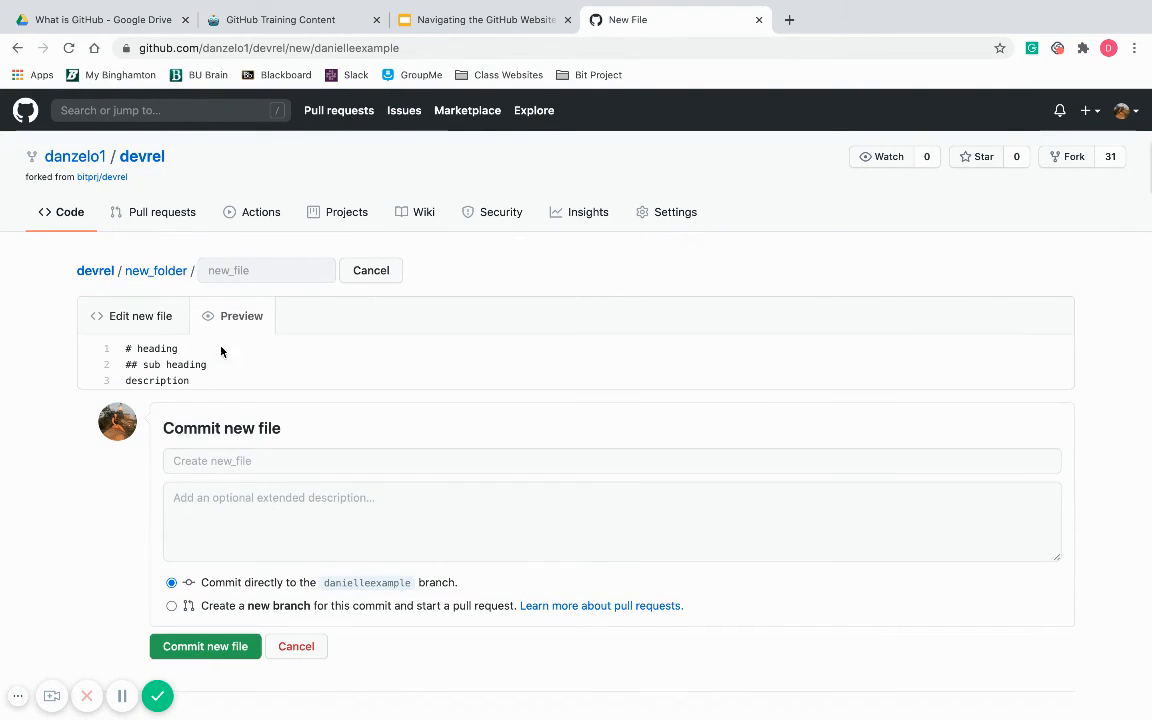
pyautogui.click(148, 315)
pyautogui.click(257, 270)
pyautogui.write('.md')
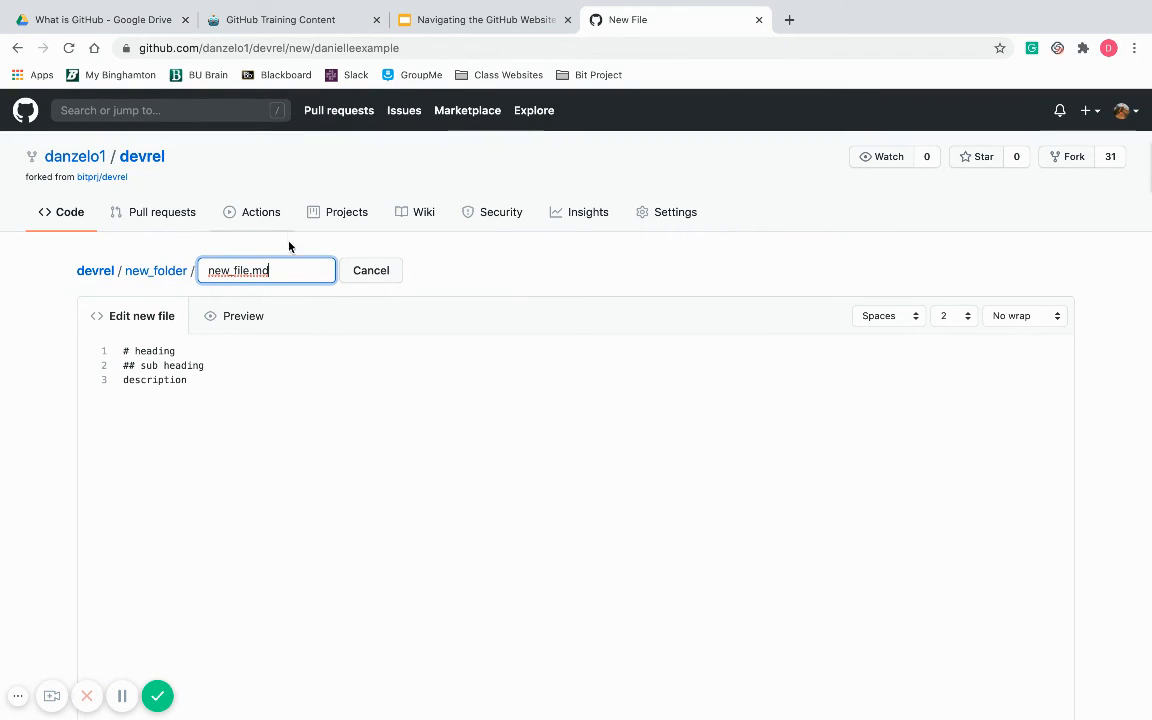
pyautogui.click(230, 313)
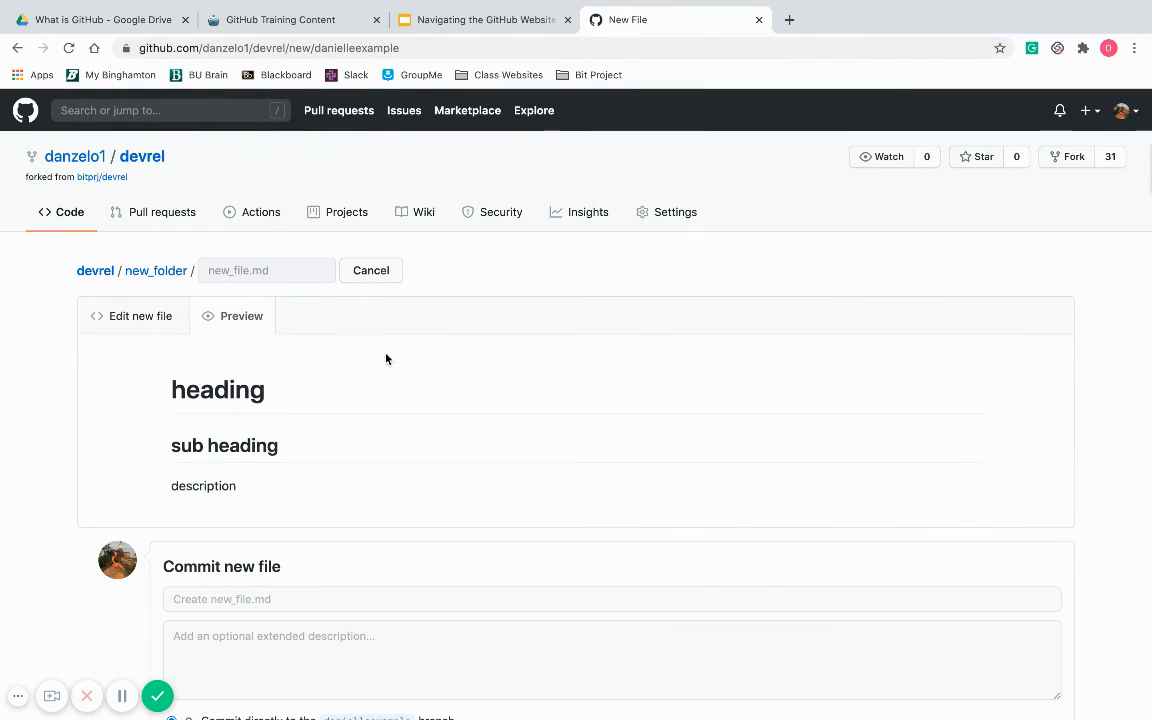
pyautogui.scroll(-3, 195, 445)
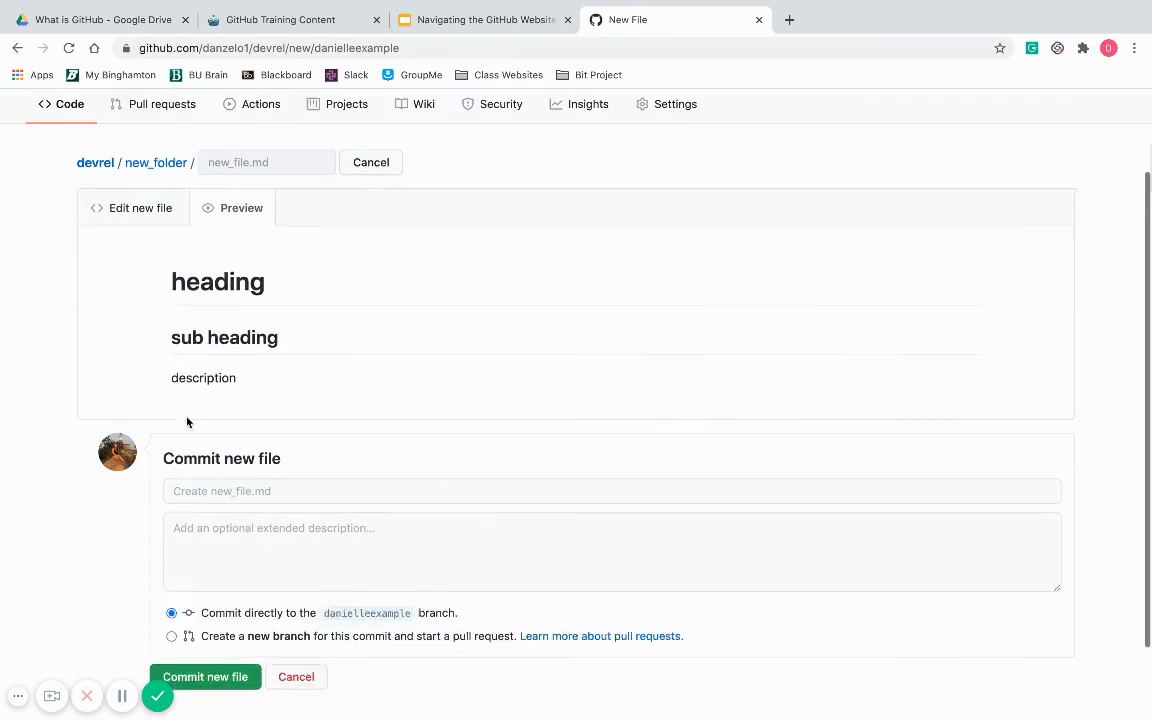
pyautogui.scroll(3, 147, 275)
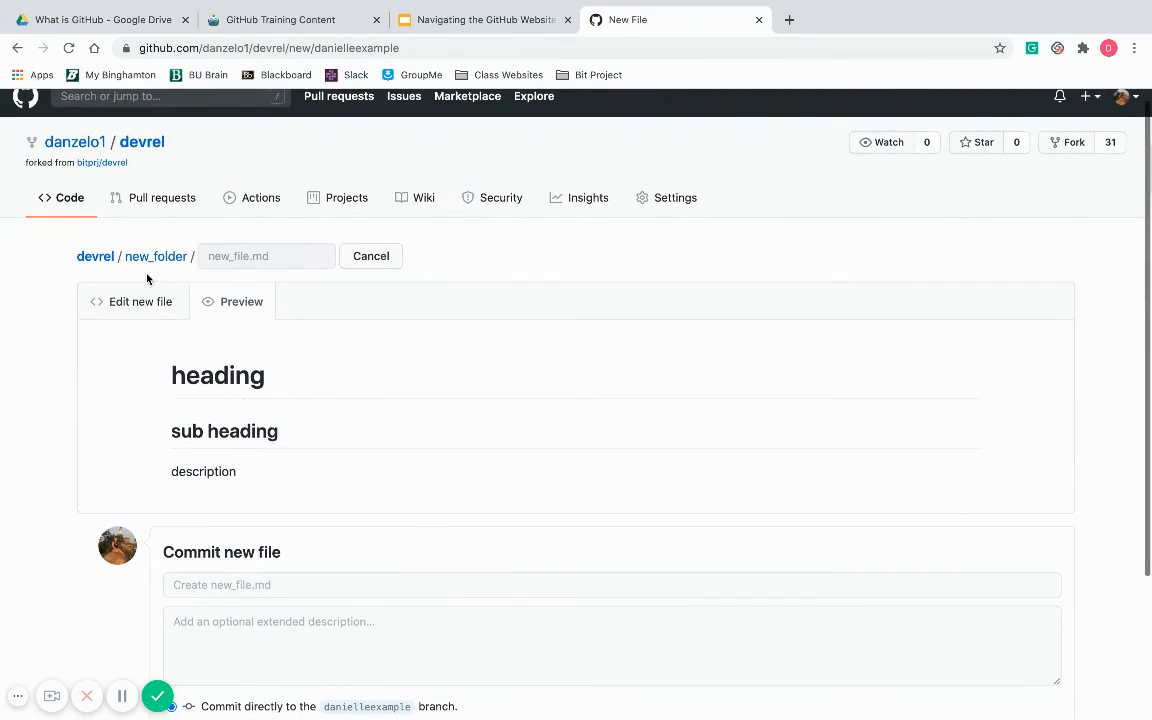
# Step: Commit the new file directly to the danielleexample branch with the extended description "created a new file to demonstrate using github"
pyautogui.scroll(-1, 259, 430)
pyautogui.click(220, 504)
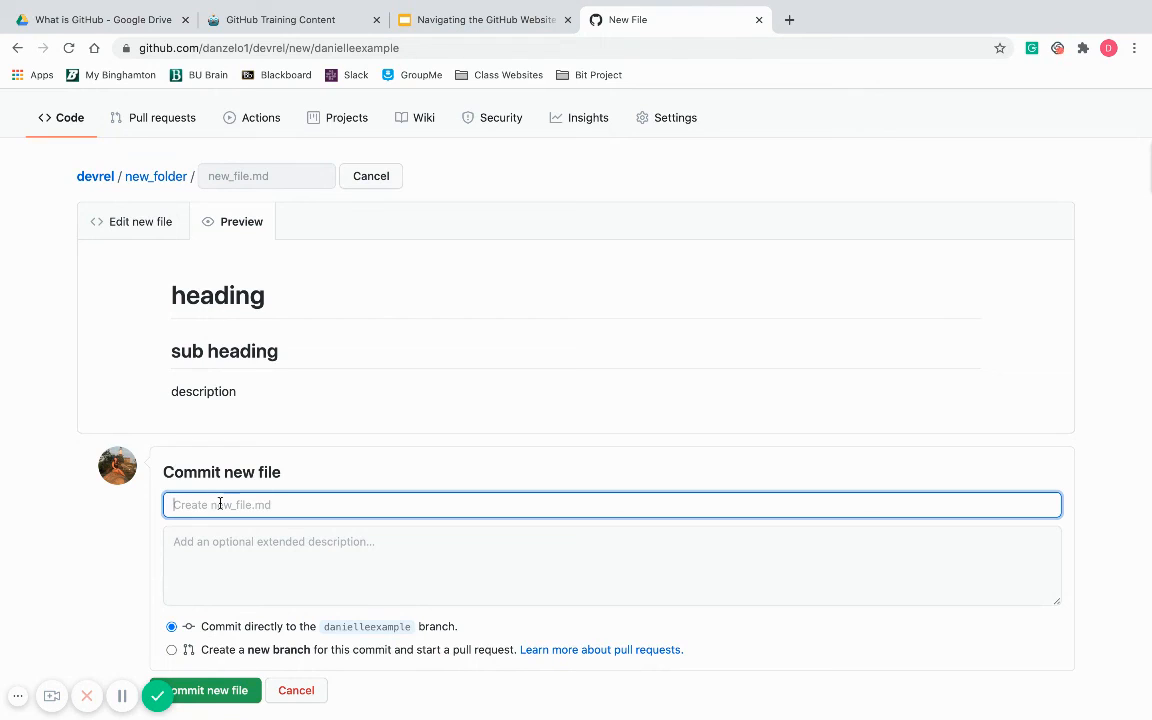
pyautogui.click(234, 549)
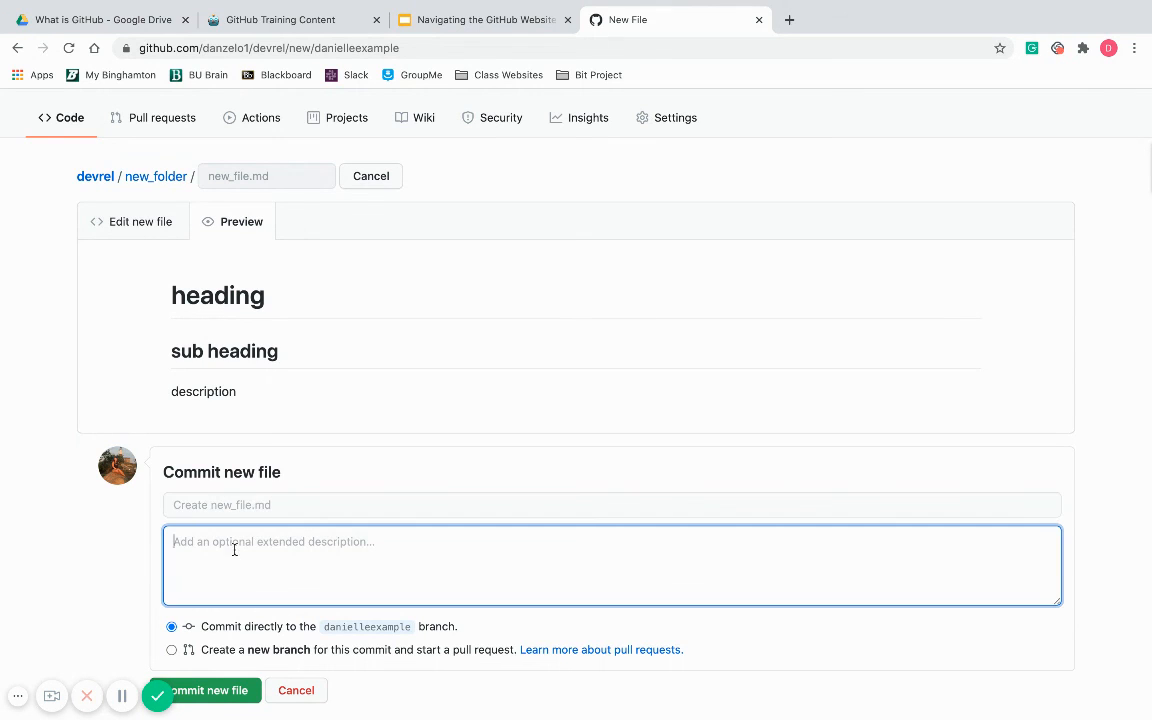
pyautogui.write('c')
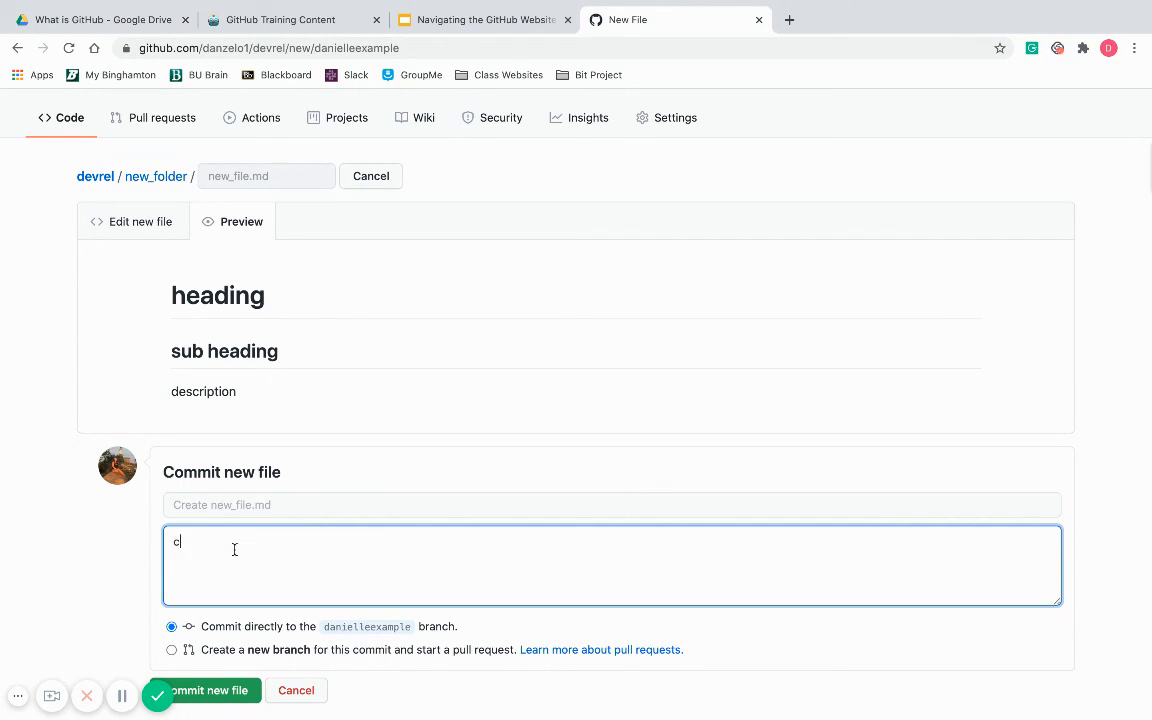
pyautogui.write('reated a new file to demonstrate')
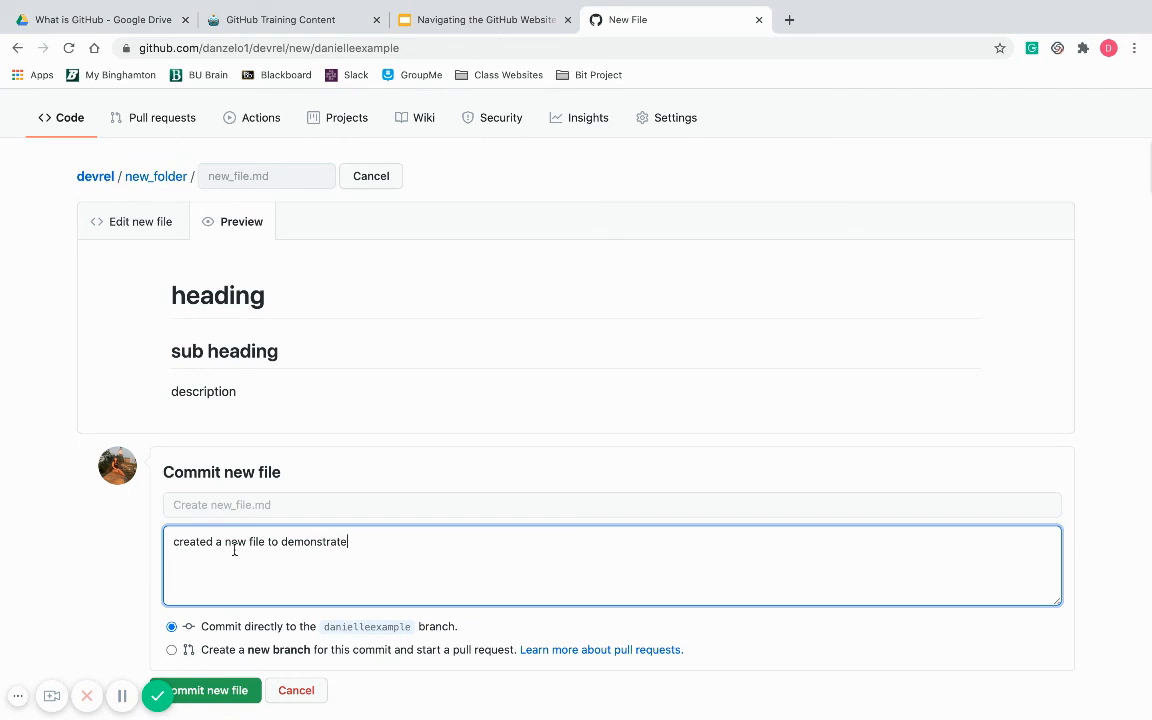
pyautogui.write(' using github')
pyautogui.scroll(-2, 234, 549)
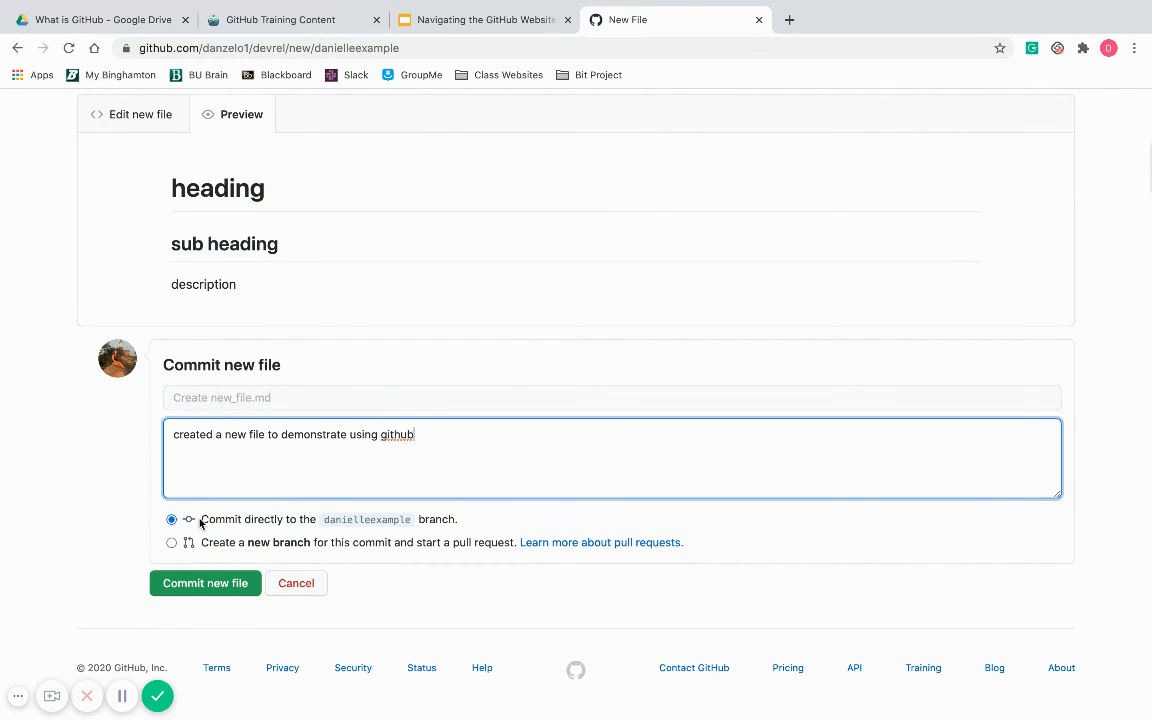
pyautogui.click(228, 582)
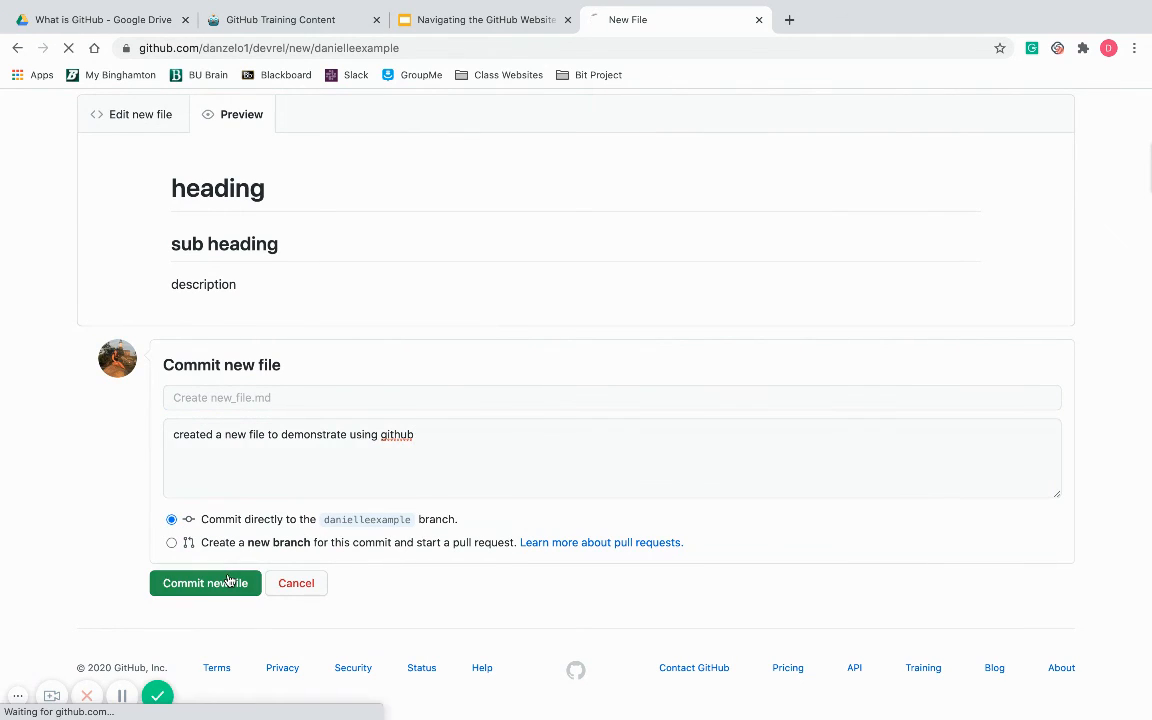